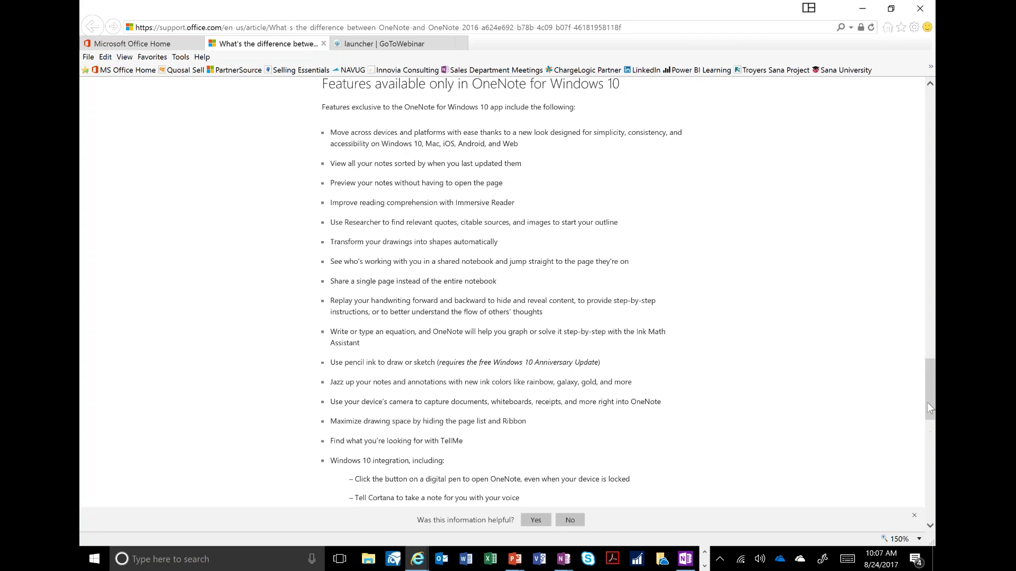
Review the support article's features exclusive to OneNote 2016 and its picture of both OneNote versions in the Start menu
drag(925, 391, 930, 447)
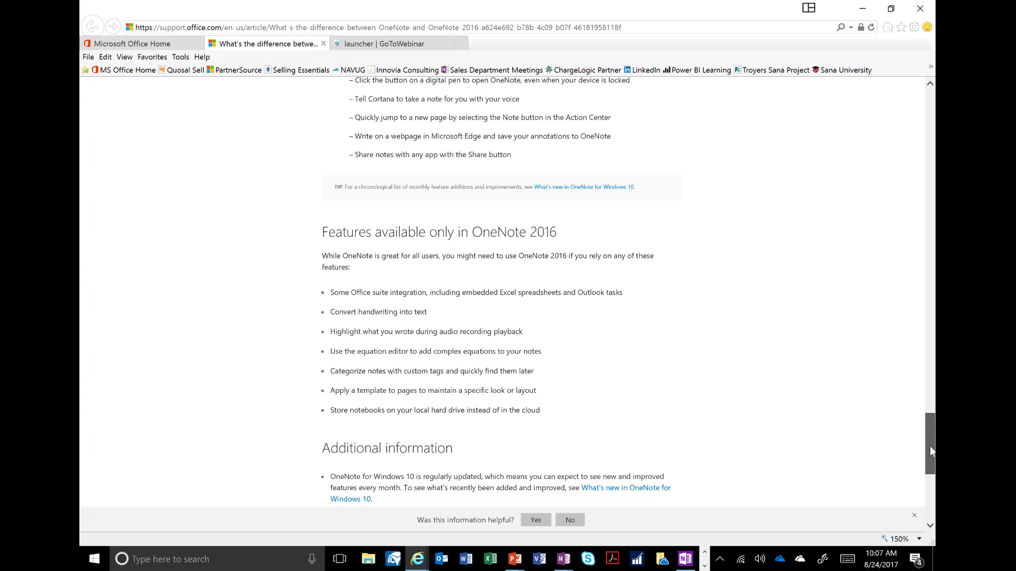
scroll(929, 454, down, 1)
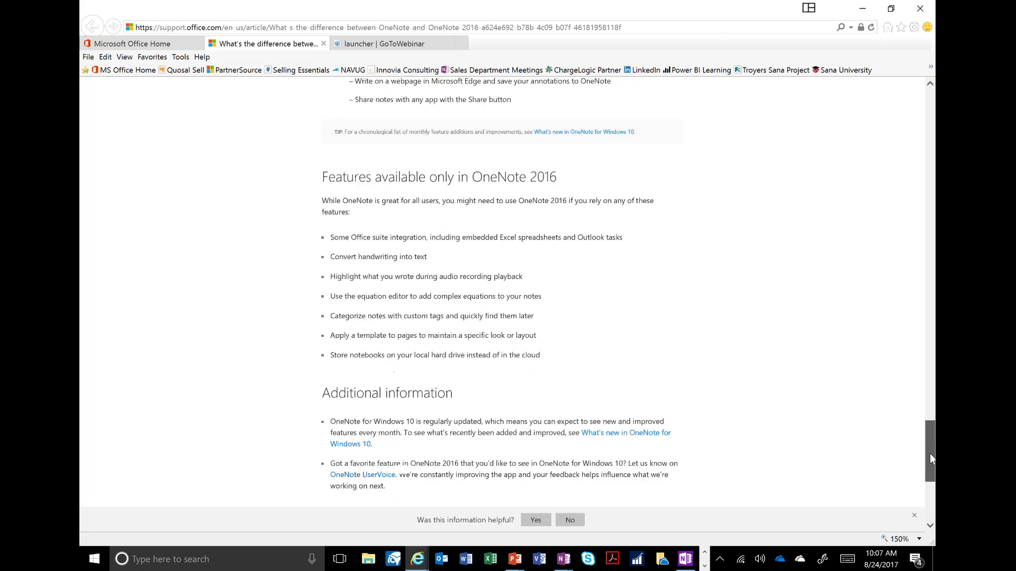
drag(929, 453, 861, 288)
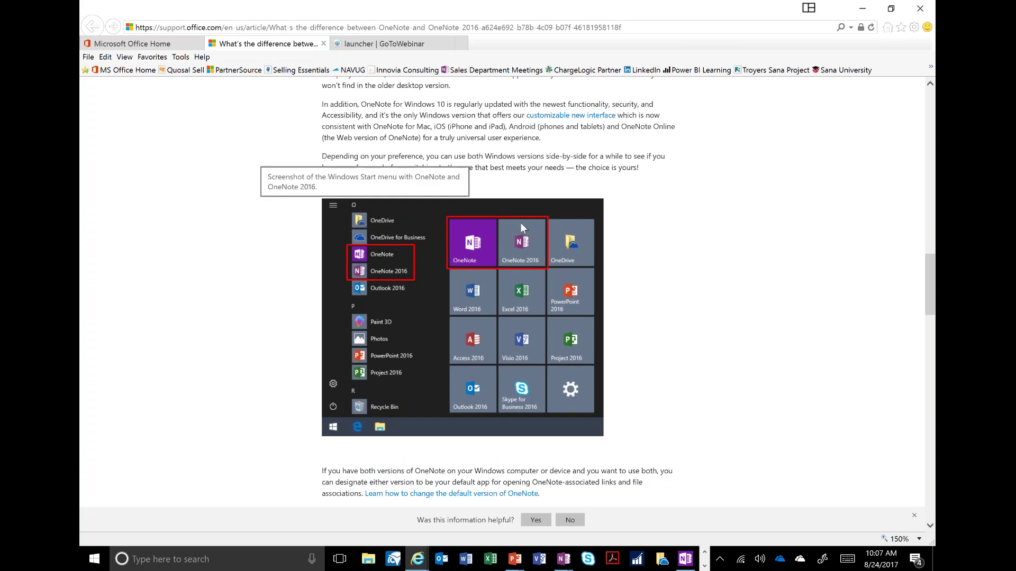
Return to the PowerPoint slide show and advance to the slide on including Outlook meeting details in notes
key(alt+Tab)
key(alt+Tab)
key(Escape)
key(alt+Tab)
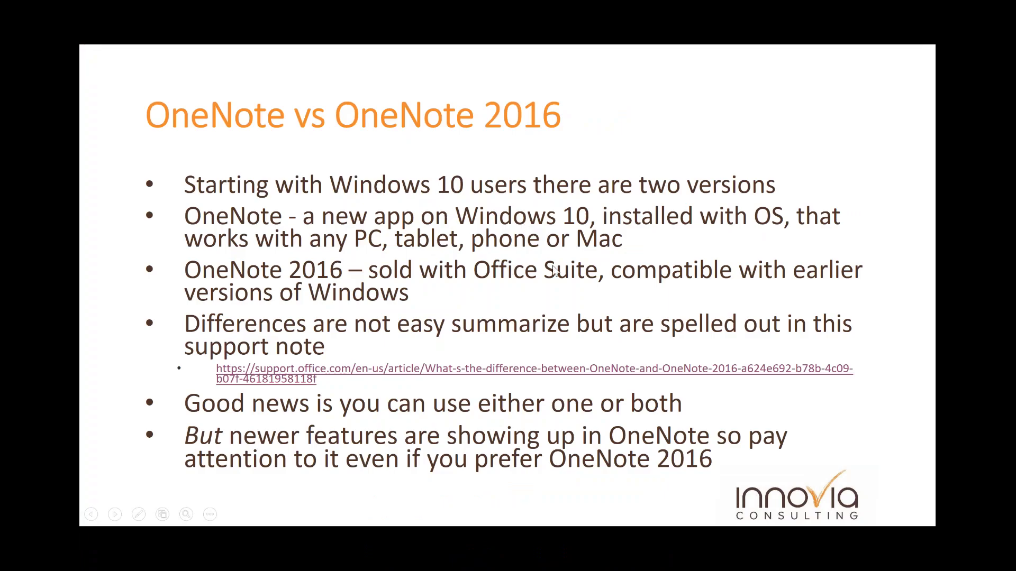
click(541, 461)
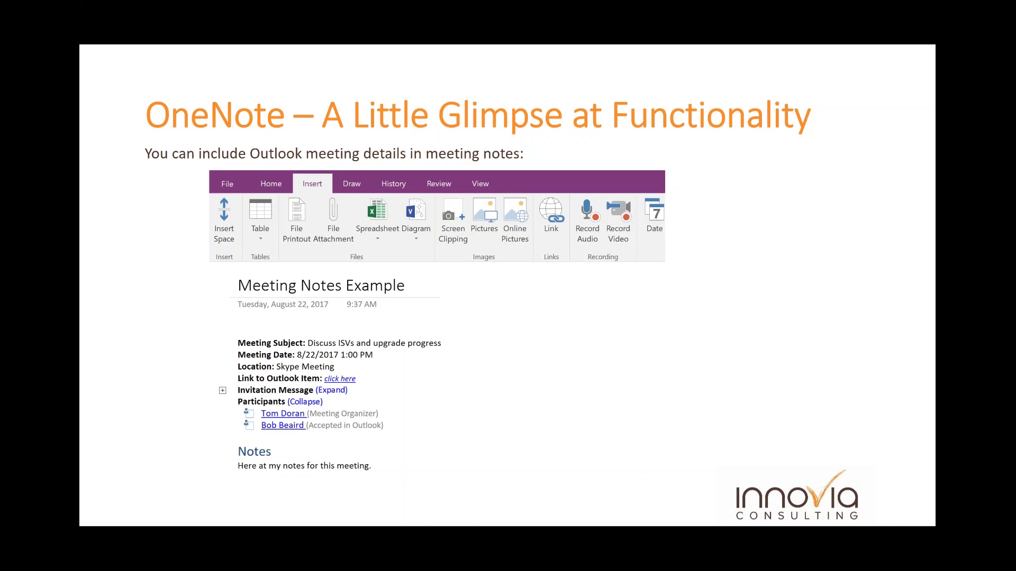
Switch to OneNote and insert the details of today's meeting "GoToWebinar - Using MS OneNote with NAV" on the untitled Meeting Notes page
key(alt+Tab)
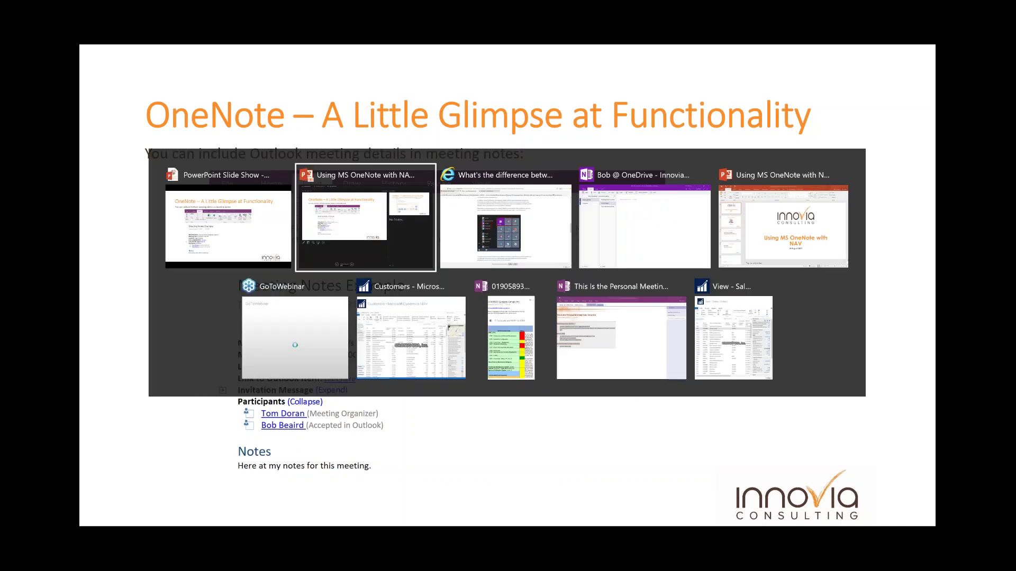
key(Tab)
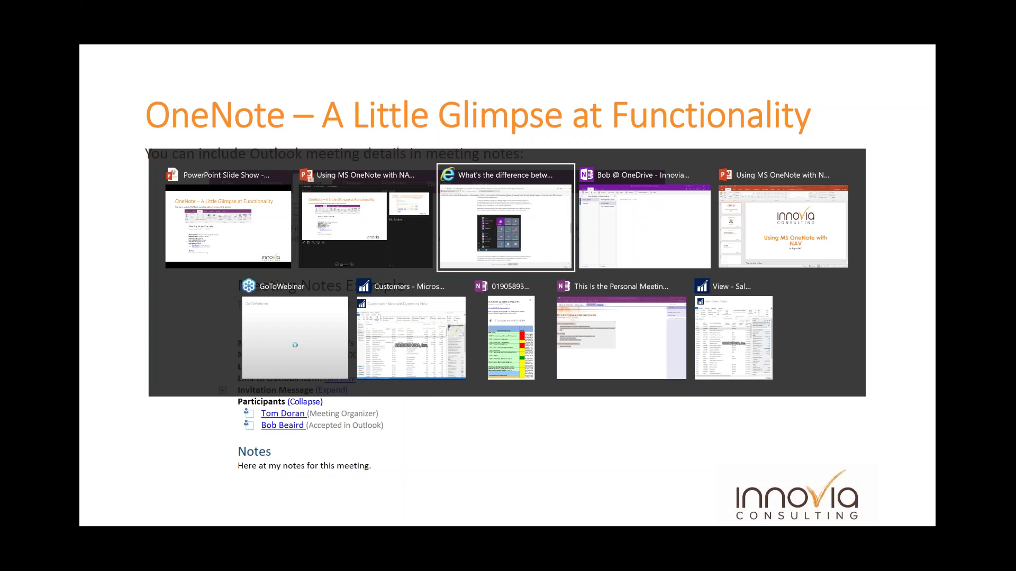
key(Tab)
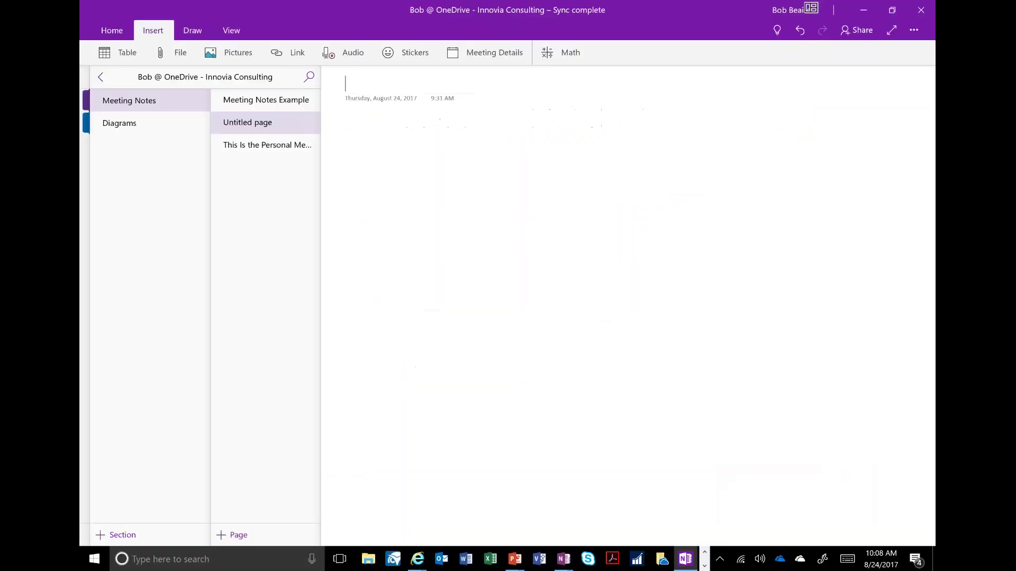
click(281, 150)
click(278, 124)
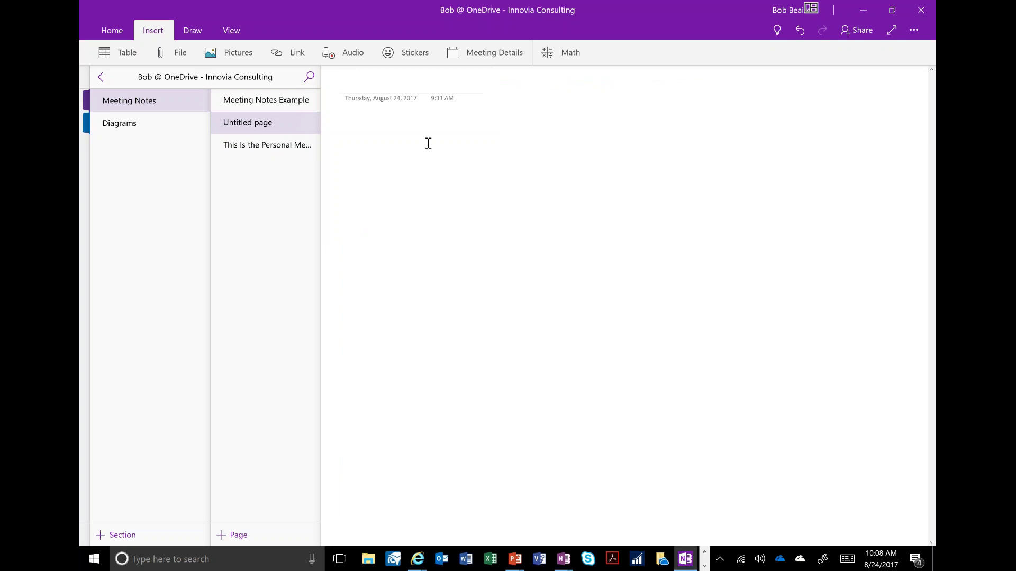
click(475, 55)
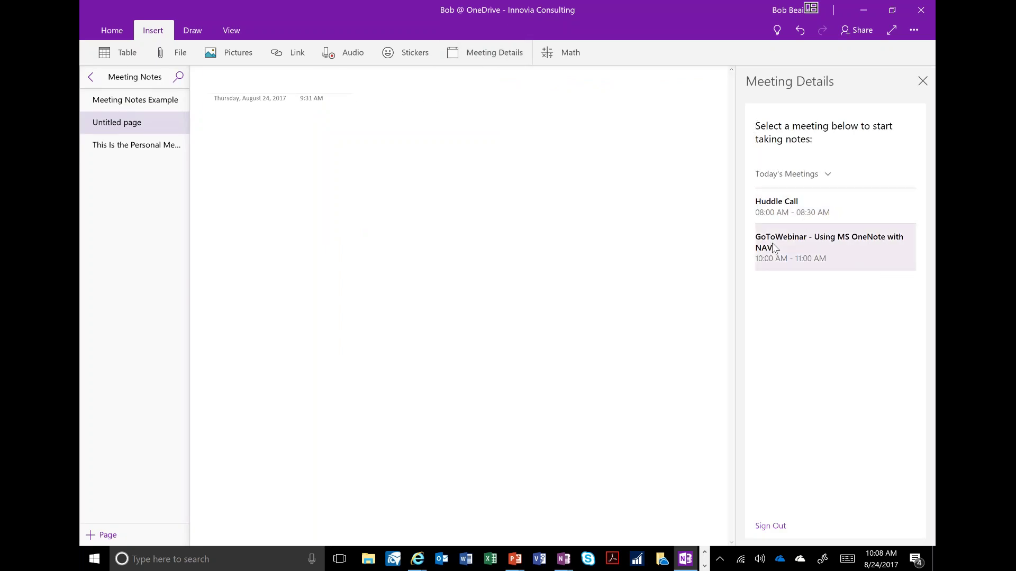
click(774, 249)
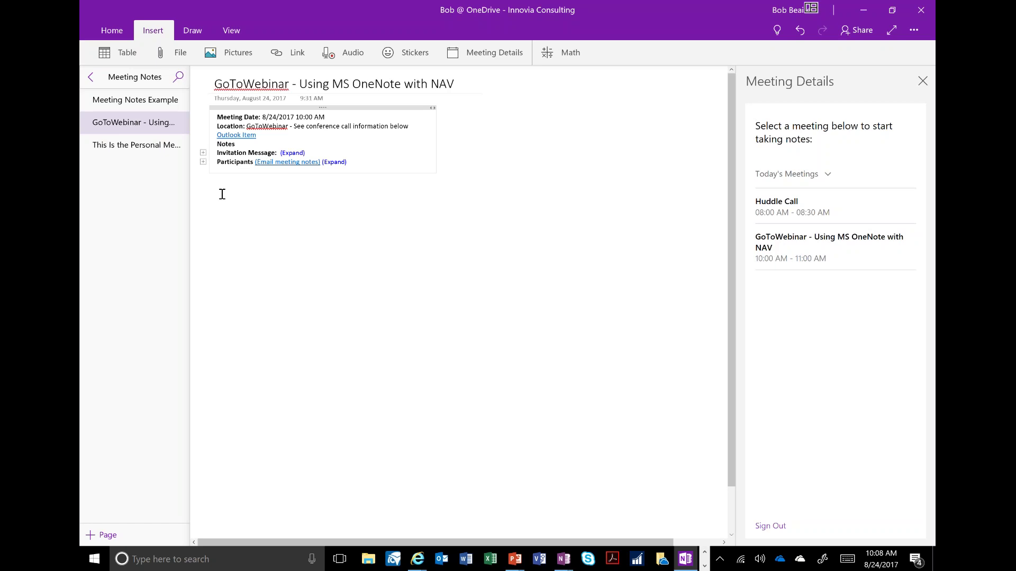
Expand the invitation message and participants in the meeting details, and add the text "Here are my notes" below them
click(203, 151)
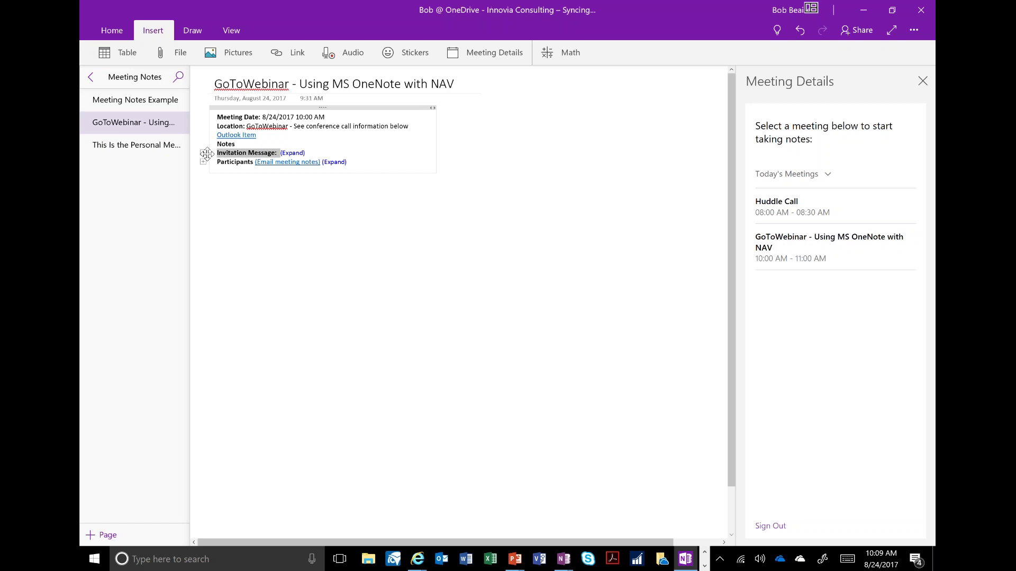
click(299, 153)
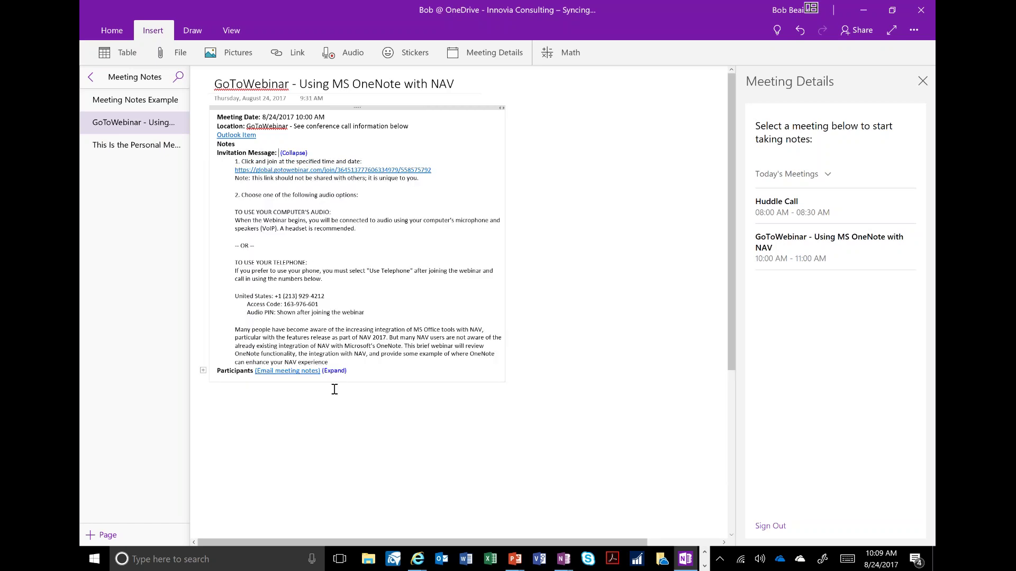
click(335, 370)
key(Down)
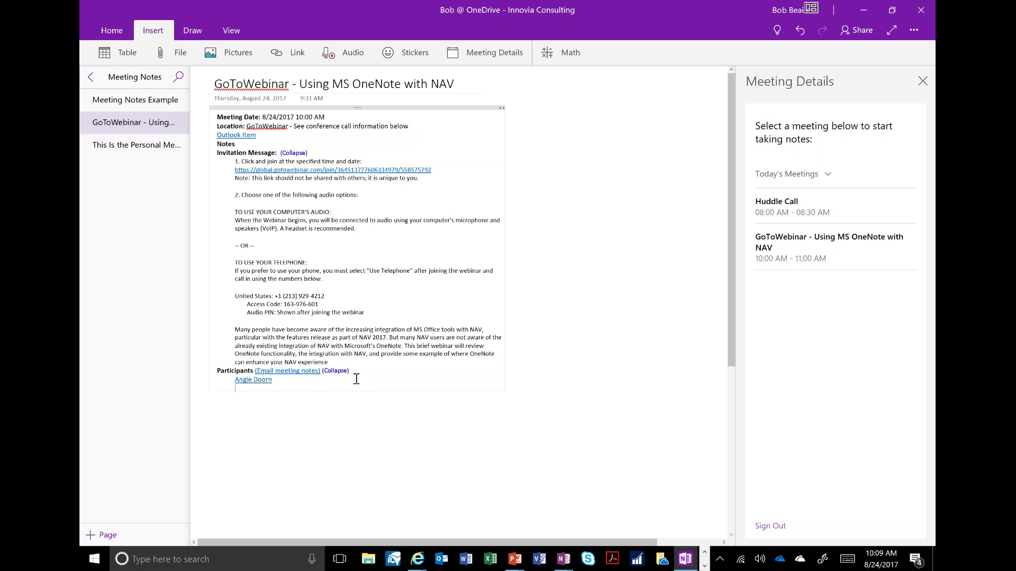
text(ere are my notes)
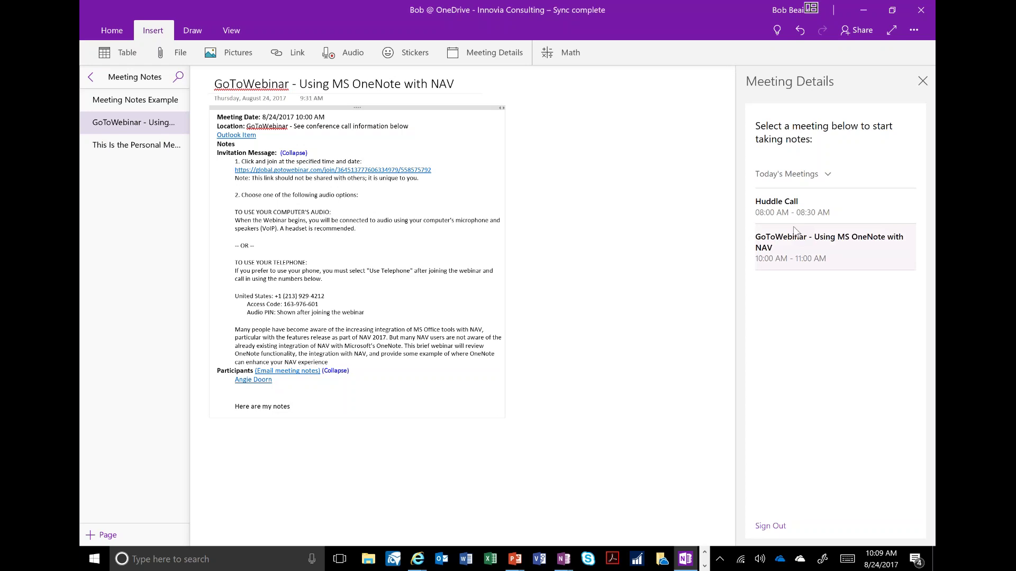
Return to the PowerPoint slide show and advance to the slide on inserting objects such as a Visio diagram
key(alt+Tab)
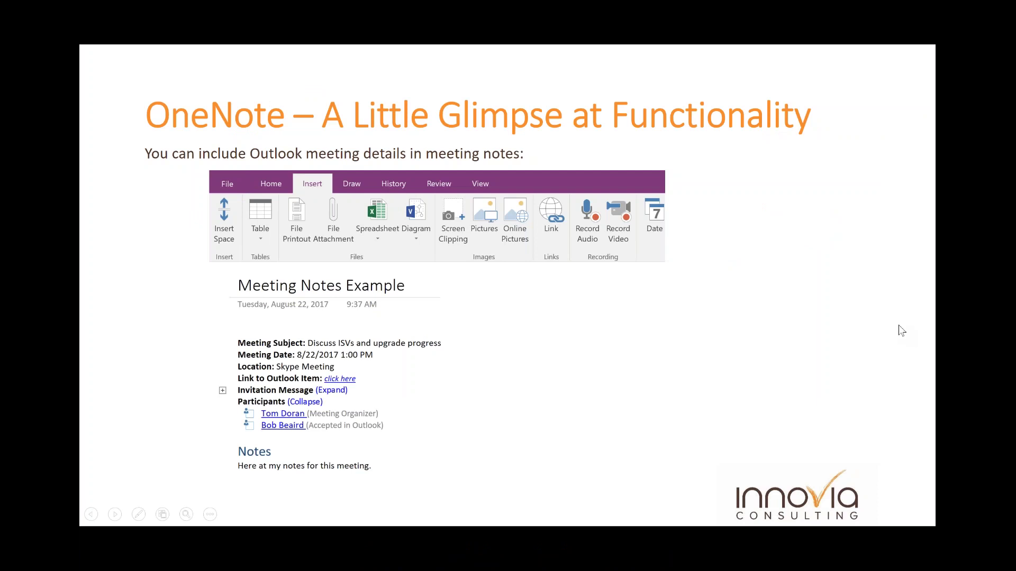
click(841, 334)
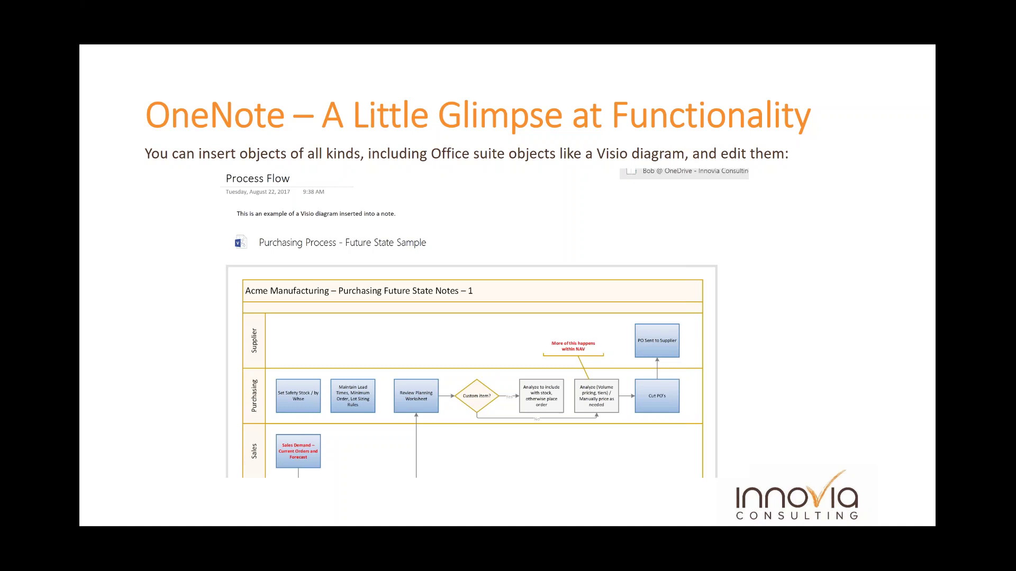
Switch to OneNote and show the list of notebooks beside the sections and pages
key(alt+Tab)
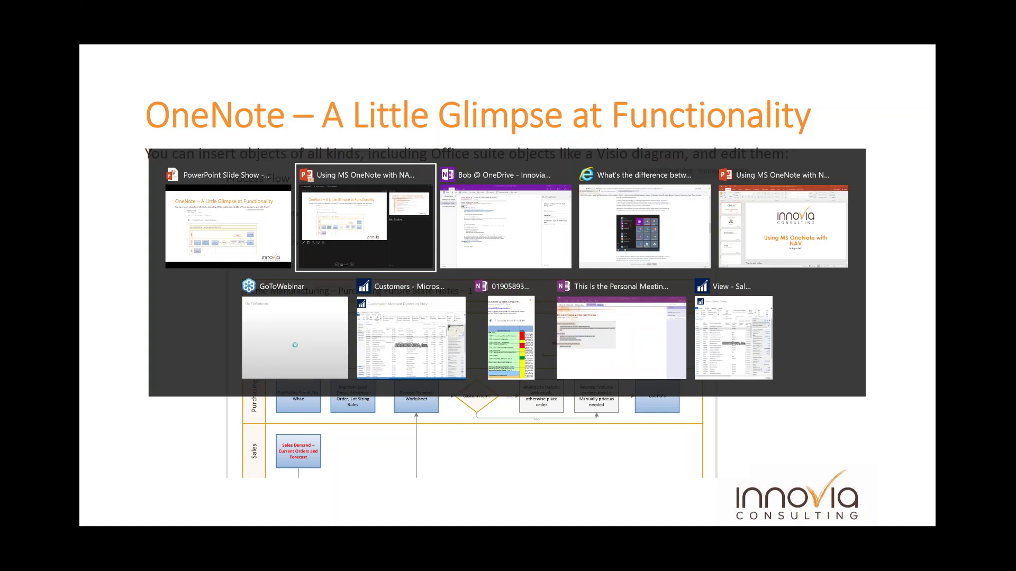
key(alt+Tab)
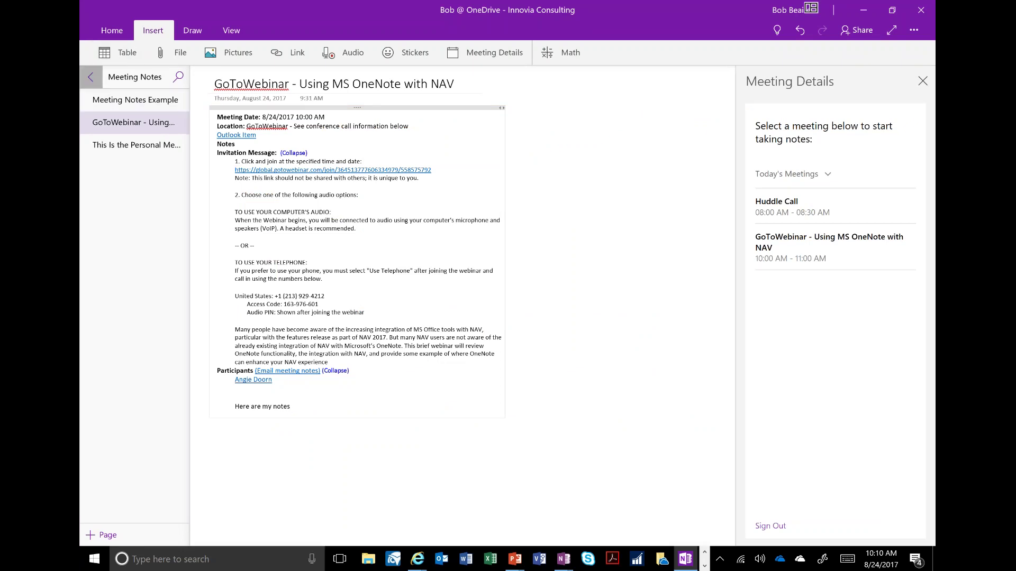
click(91, 77)
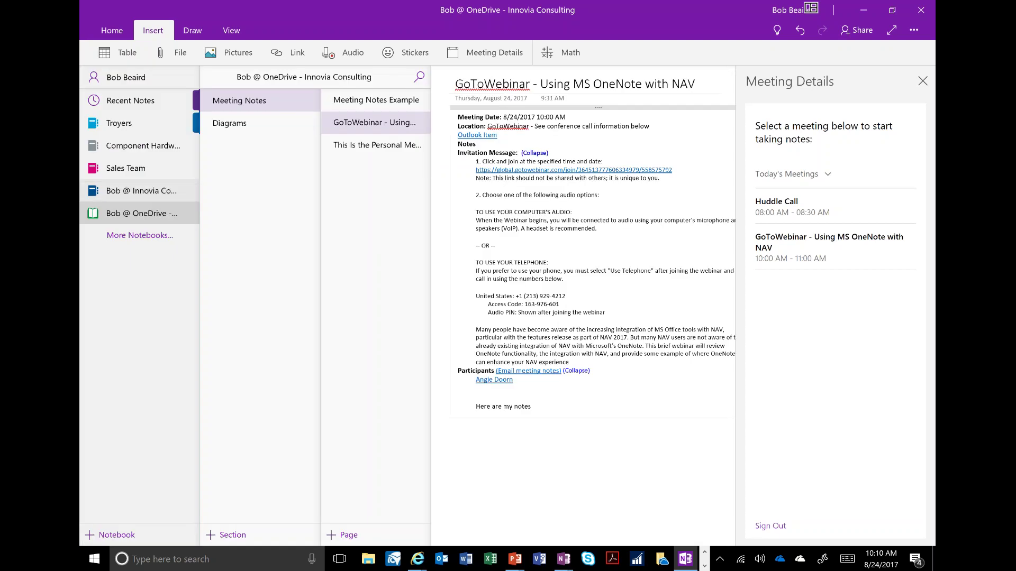
Switch to the Customers list in Microsoft Dynamics NAV, then back to the PowerPoint slide show
key(alt+Tab)
key(alt+Tab)
key(alt+Tab)
key(alt+Tab)
key(alt+Tab)
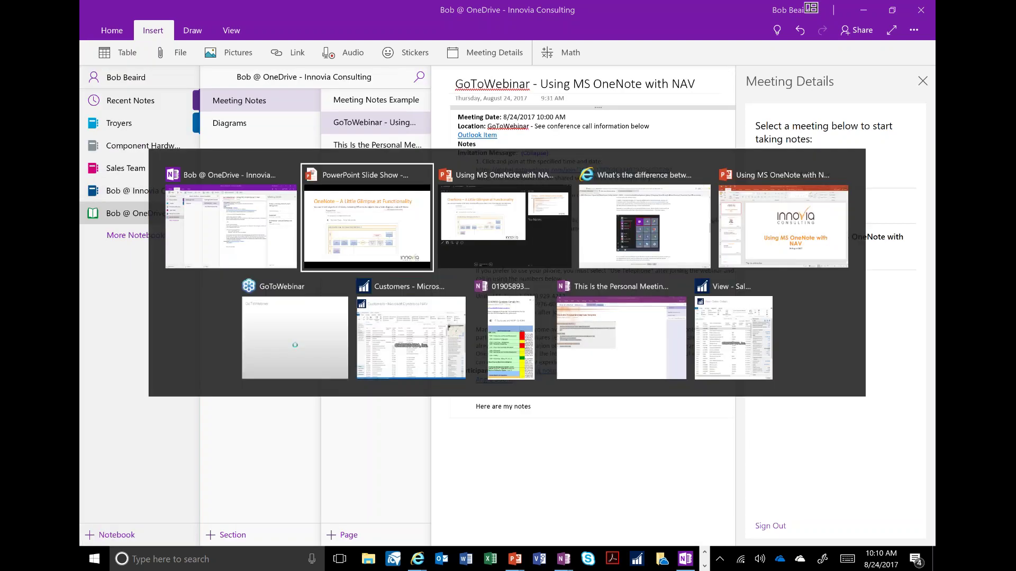
key(alt+Tab)
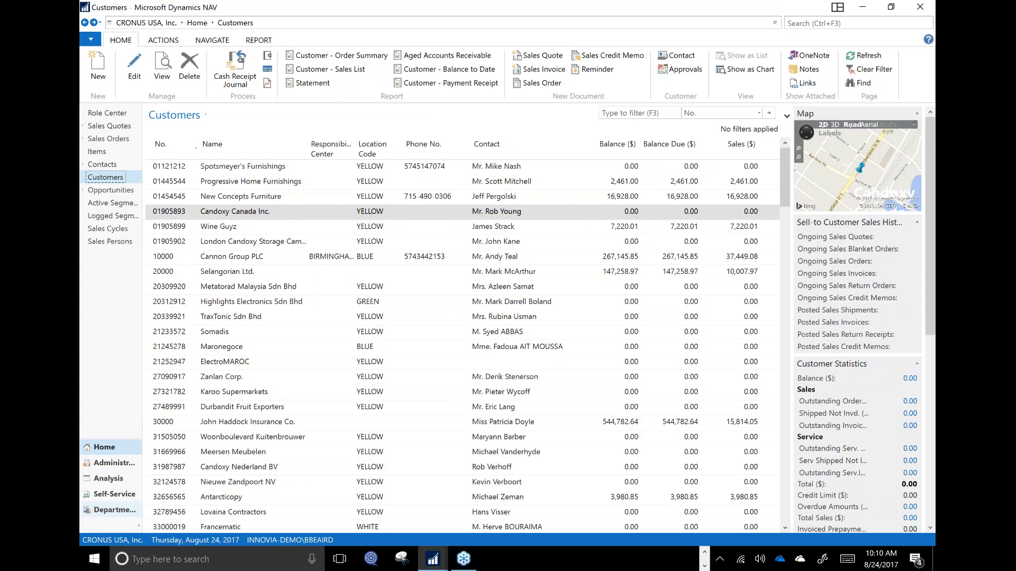
click(175, 22)
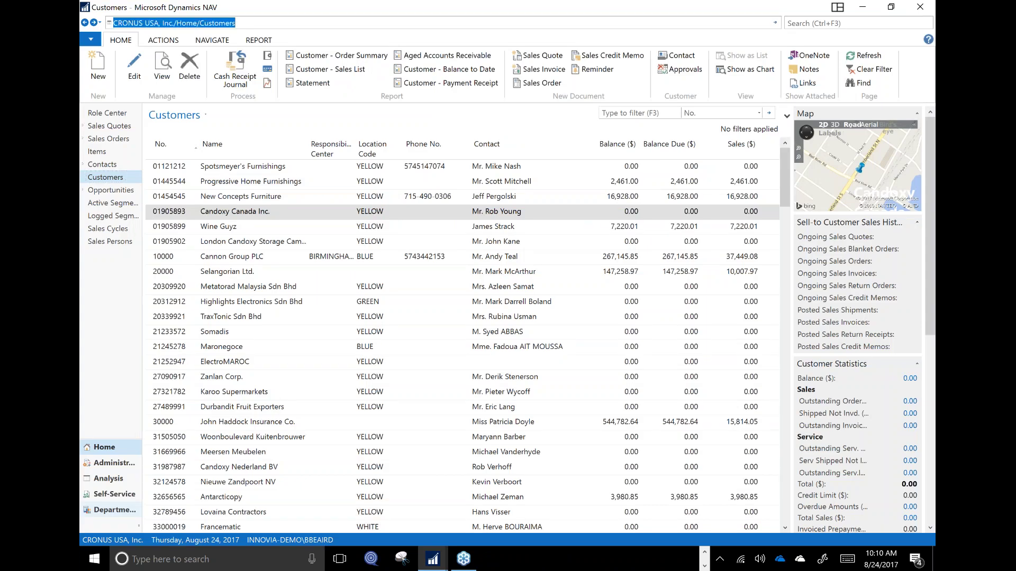
key(alt+Tab)
key(alt+Tab)
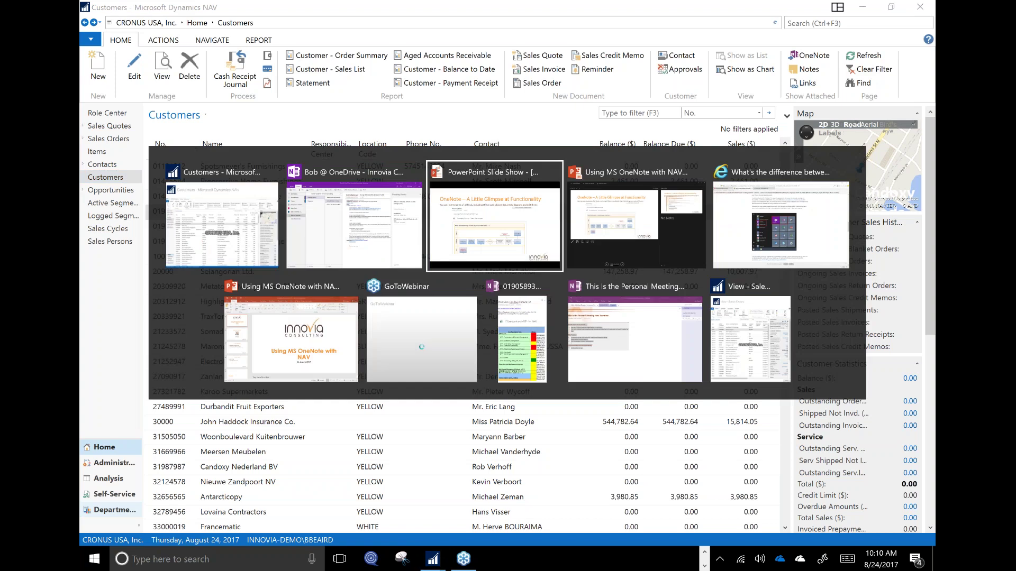
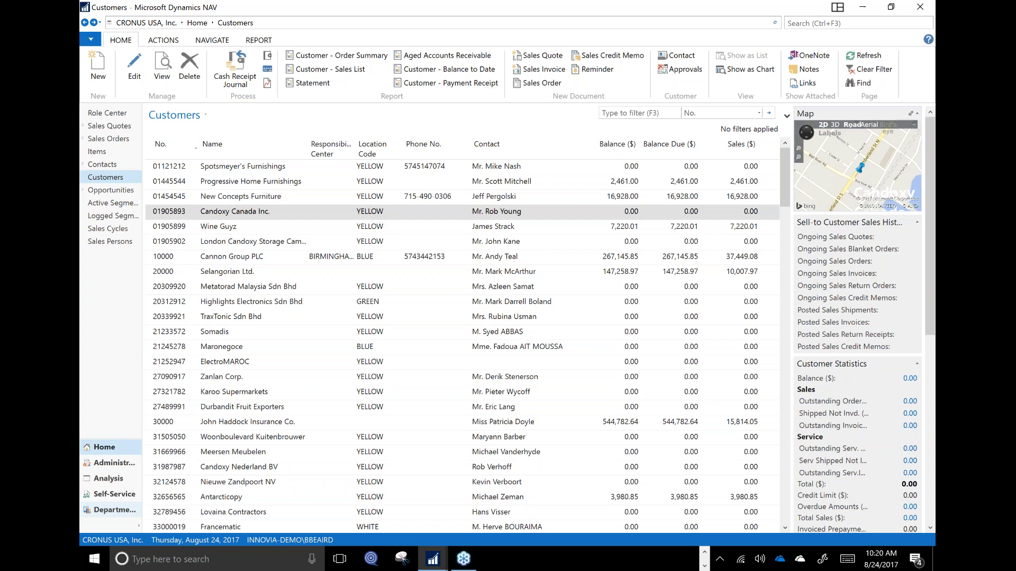
Open the OneNote note linked to Candoxy Canada Inc. and check the linked notes of the customers listed above it
click(808, 55)
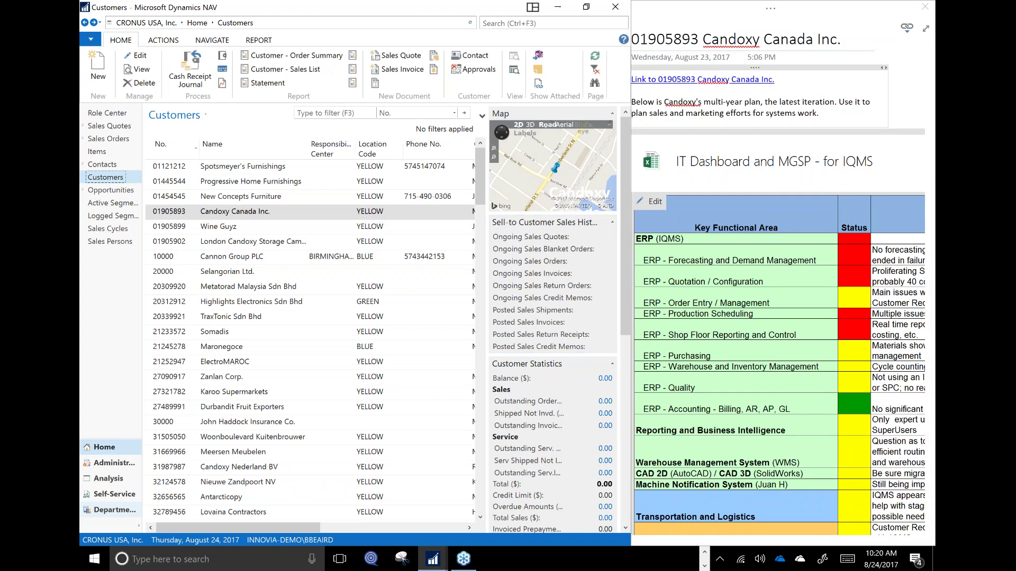
click(379, 166)
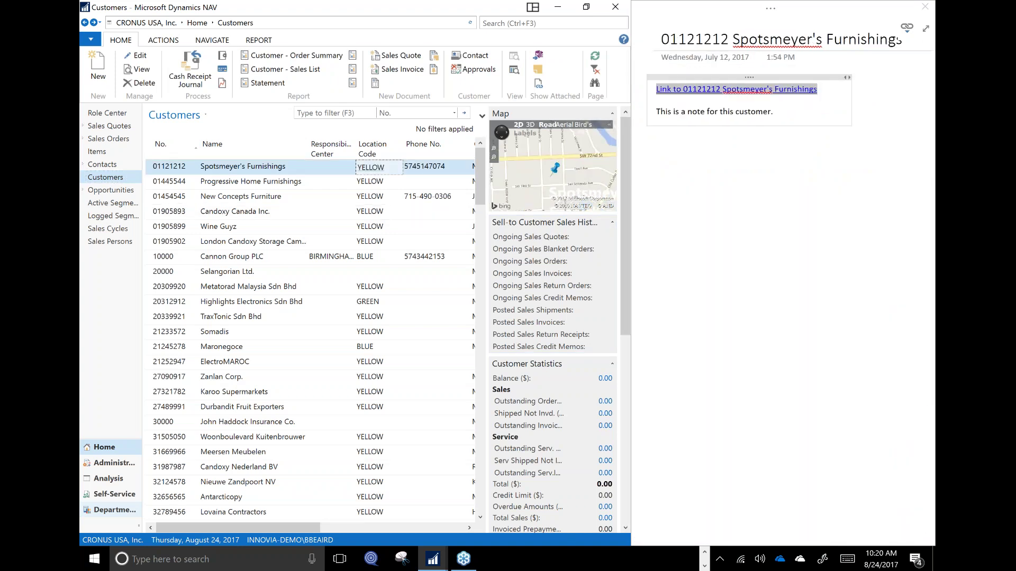
click(379, 181)
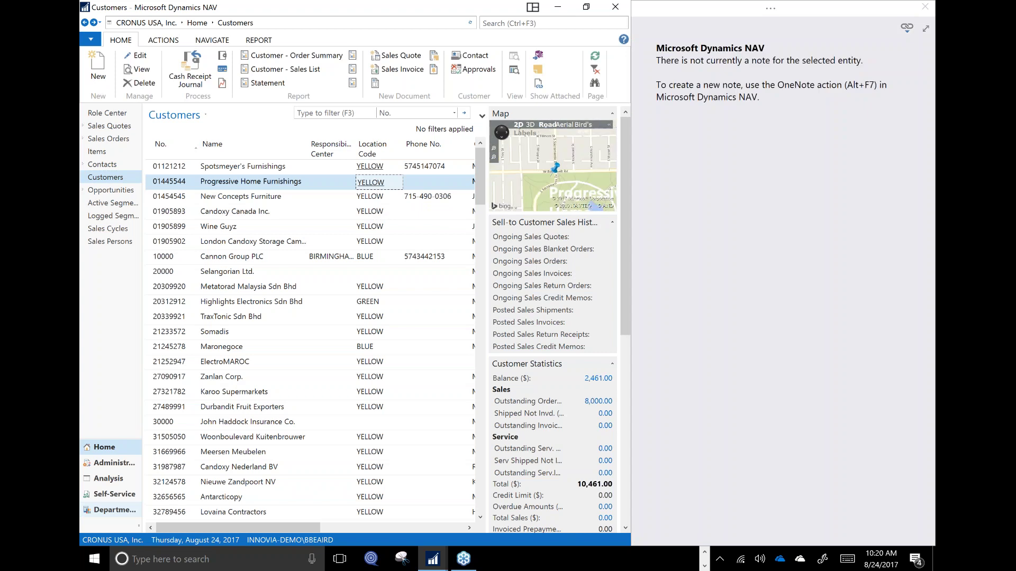
click(379, 196)
key(Down)
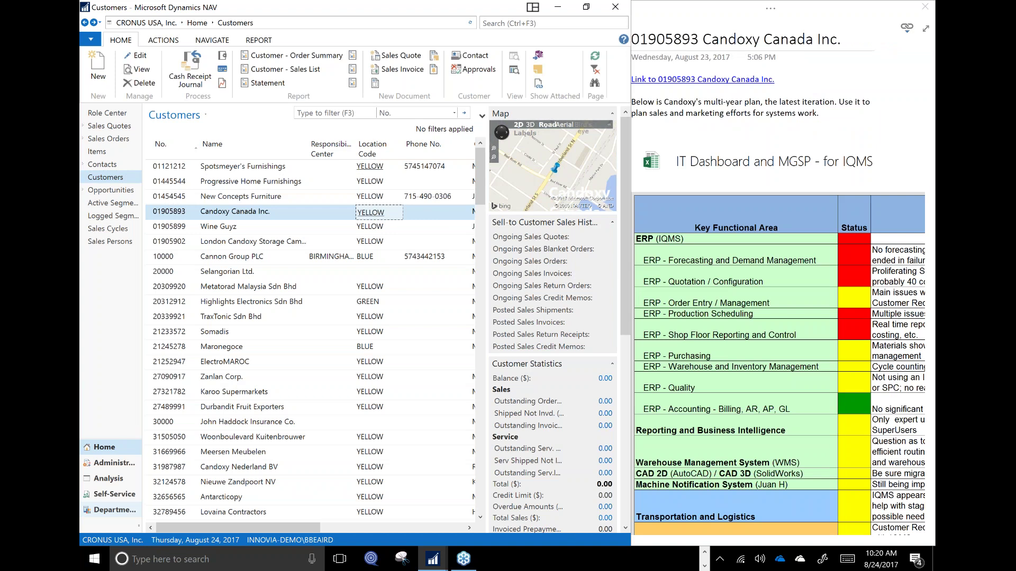
Minimize the docked OneNote window showing the Candoxy Canada Inc. note
click(809, 22)
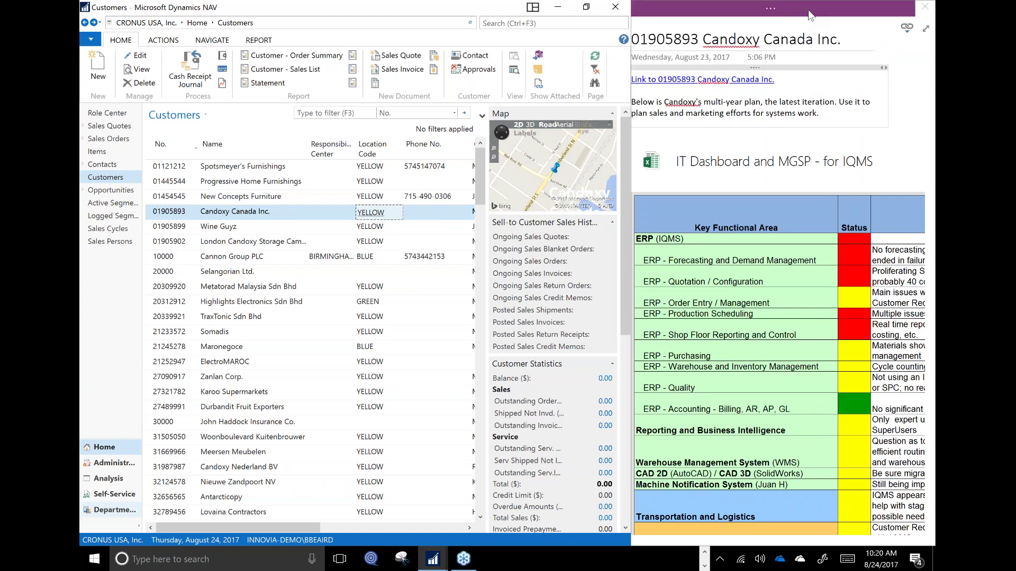
click(808, 10)
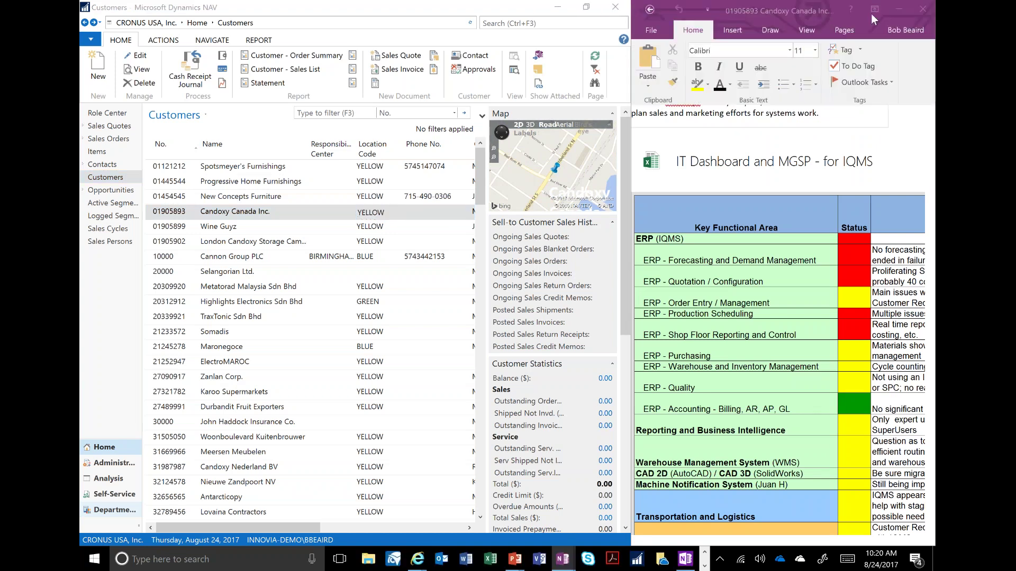
click(898, 11)
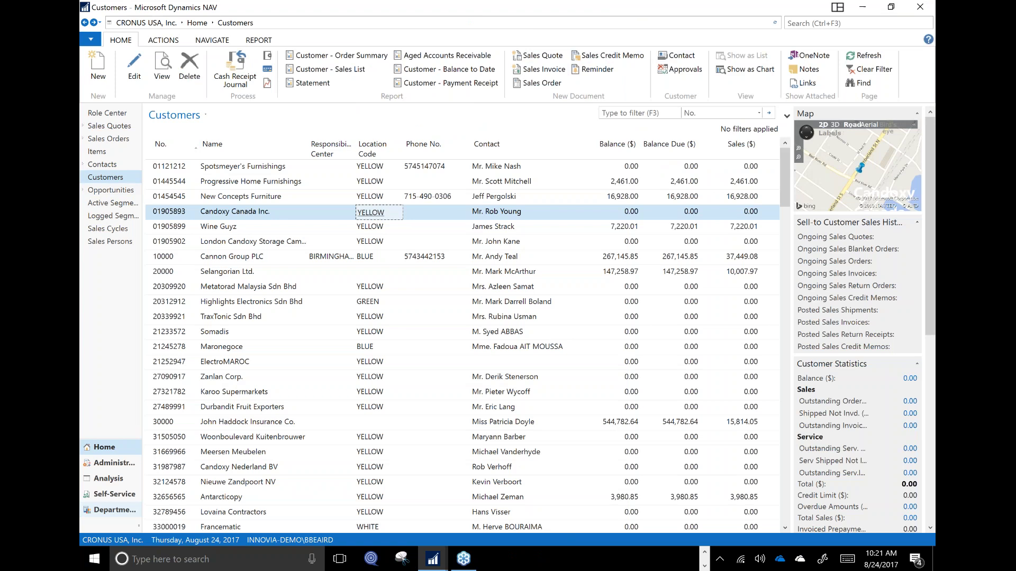
Open the OneNote note linked to New Concepts Furniture, and check Progressive Home Furnishings and Parmentier Boutique for linked notes
click(370, 196)
click(809, 56)
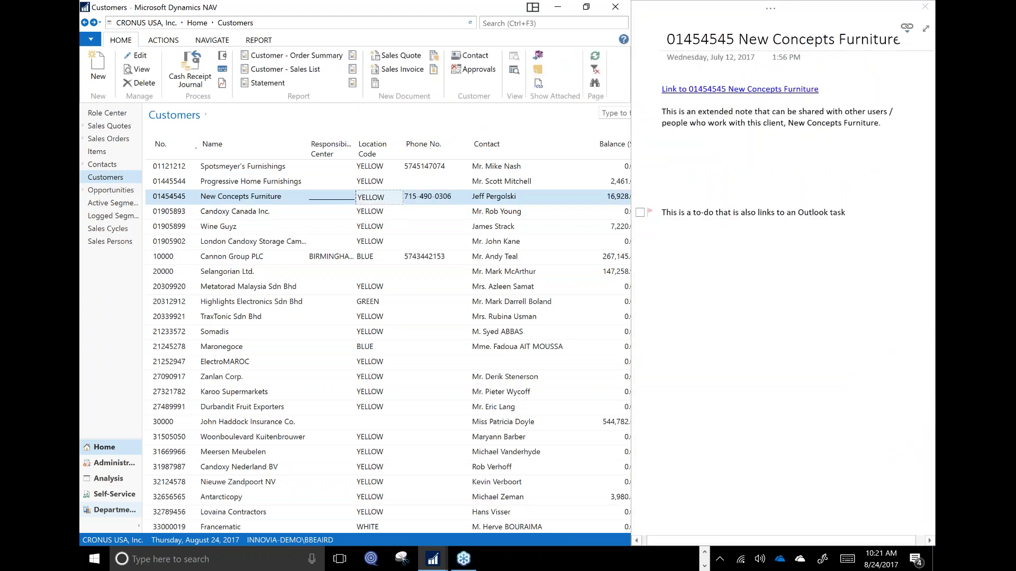
click(370, 182)
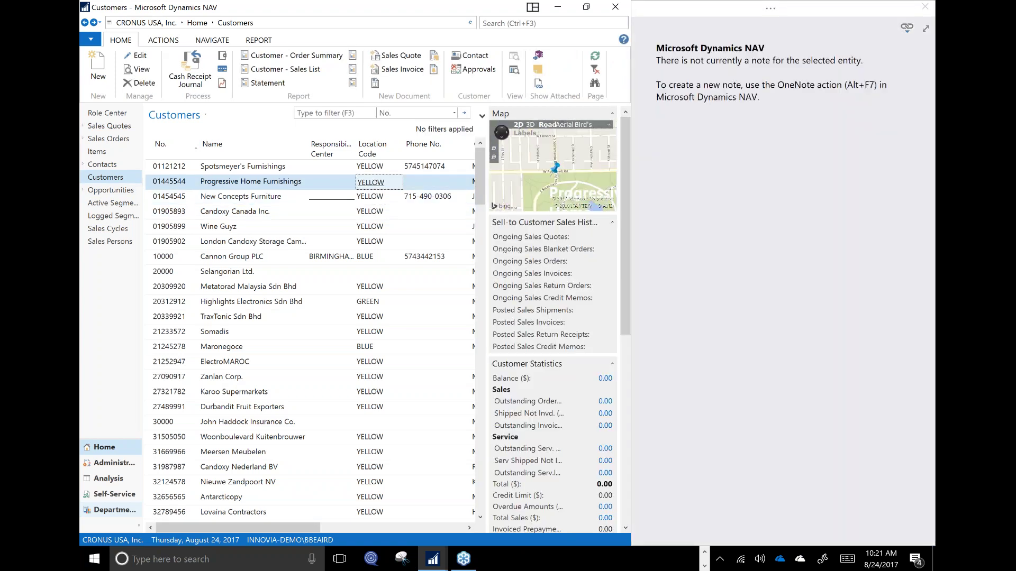
key(Page_Down)
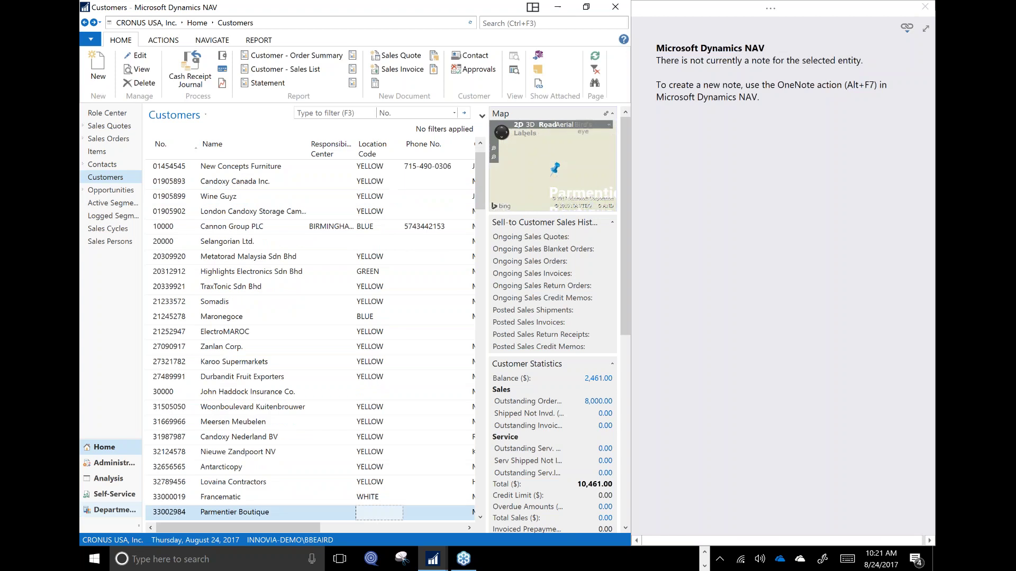
Minimize the docked OneNote window, return to the PowerPoint slide show and advance to the slide about record links in notes
click(857, 5)
click(898, 9)
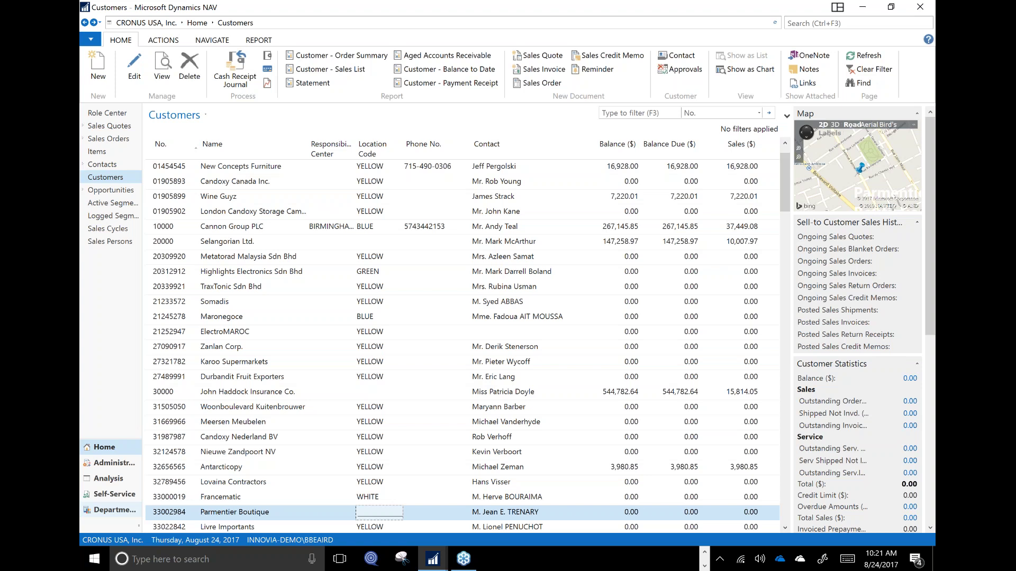
key(alt+Tab)
key(alt+Tab)
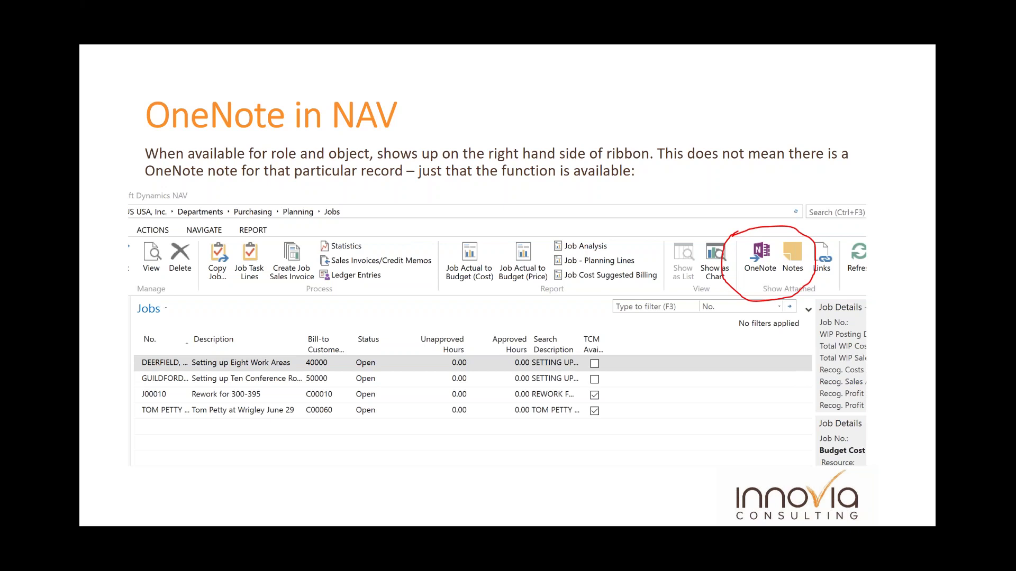
key(Right)
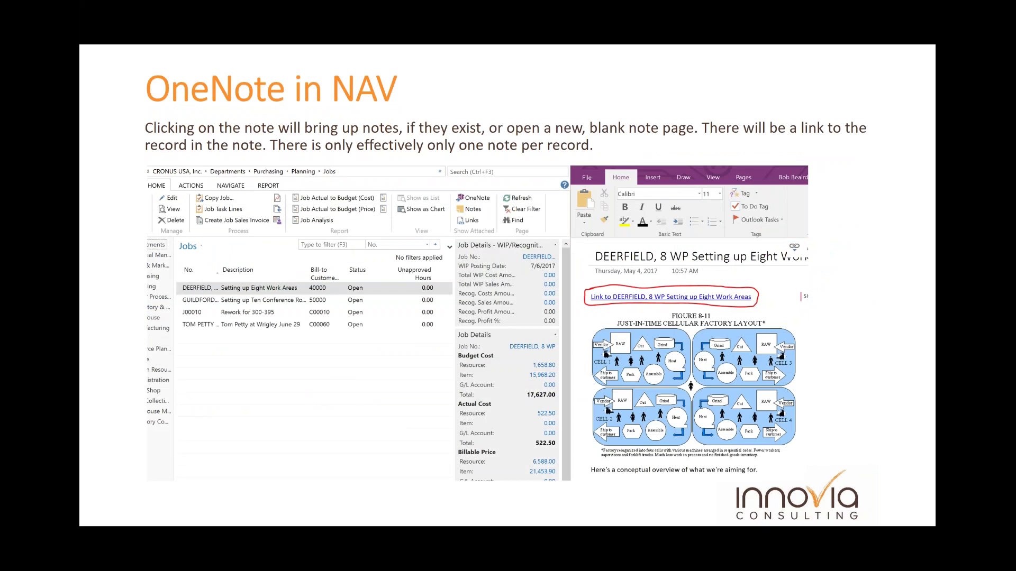
Leave the slide on record links showing and switch back to the Customers list in Microsoft Dynamics NAV
key(Right)
key(Left)
key(alt+Tab)
key(alt+Tab)
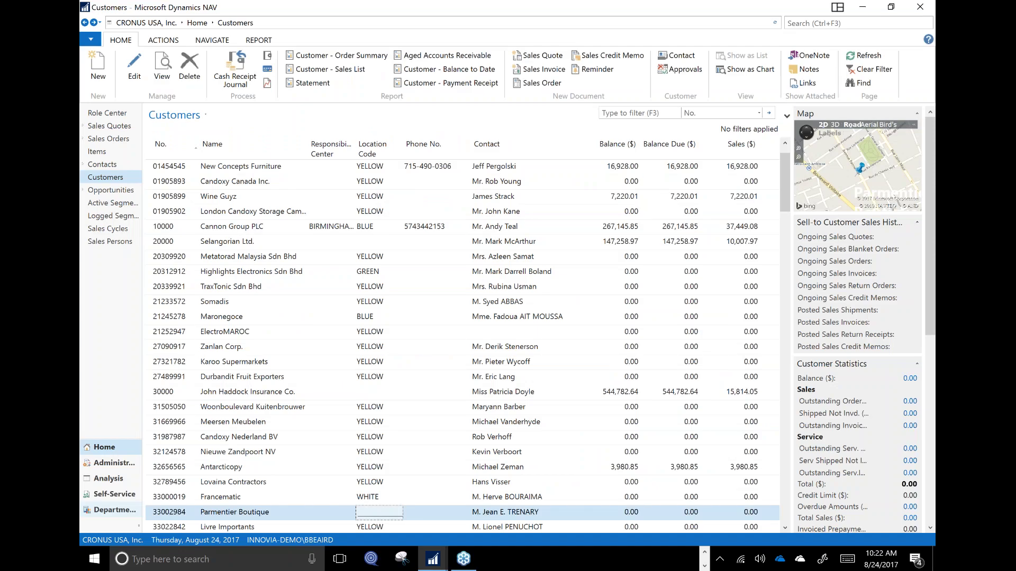
key(alt+Tab)
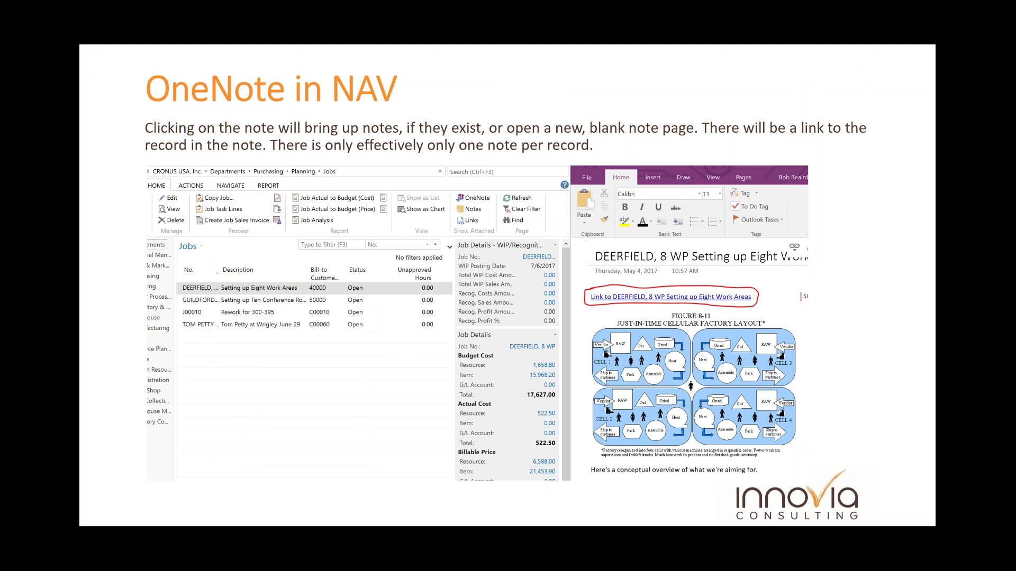
key(alt+Tab)
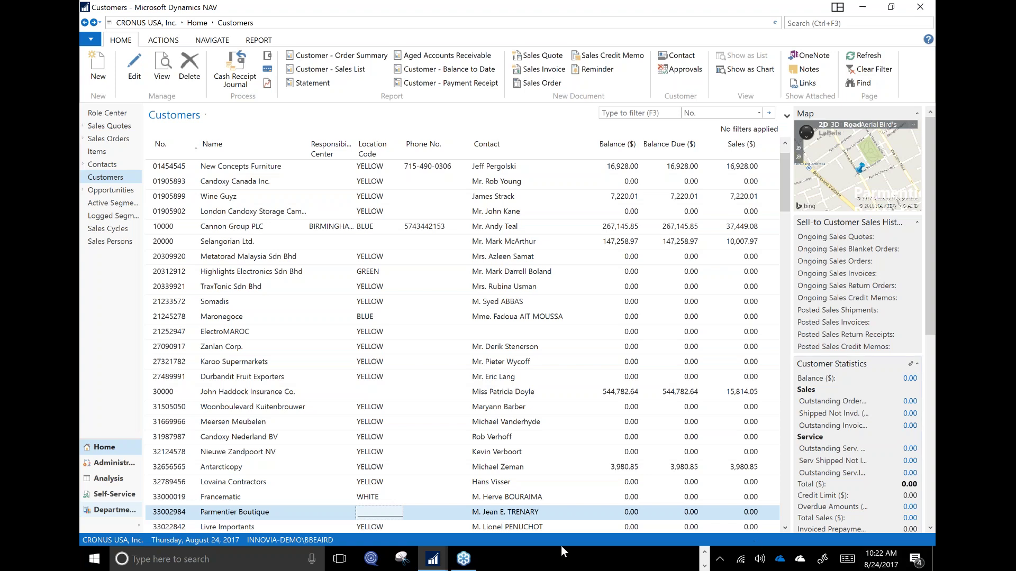
Open a OneNote note for Parmentier Boutique, and check London Candoxy Storage and New Concepts Furniture for linked notes
click(809, 57)
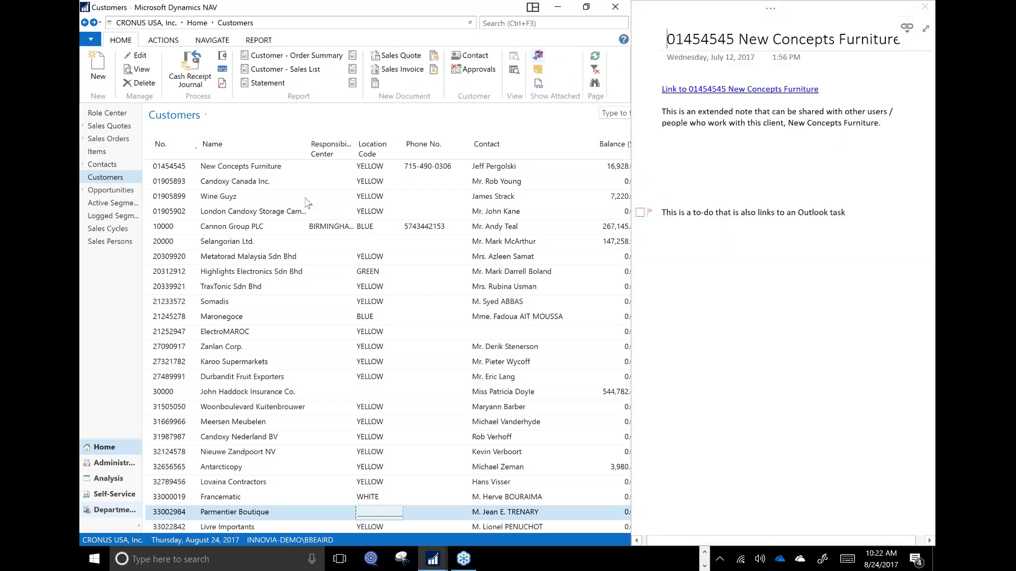
click(265, 212)
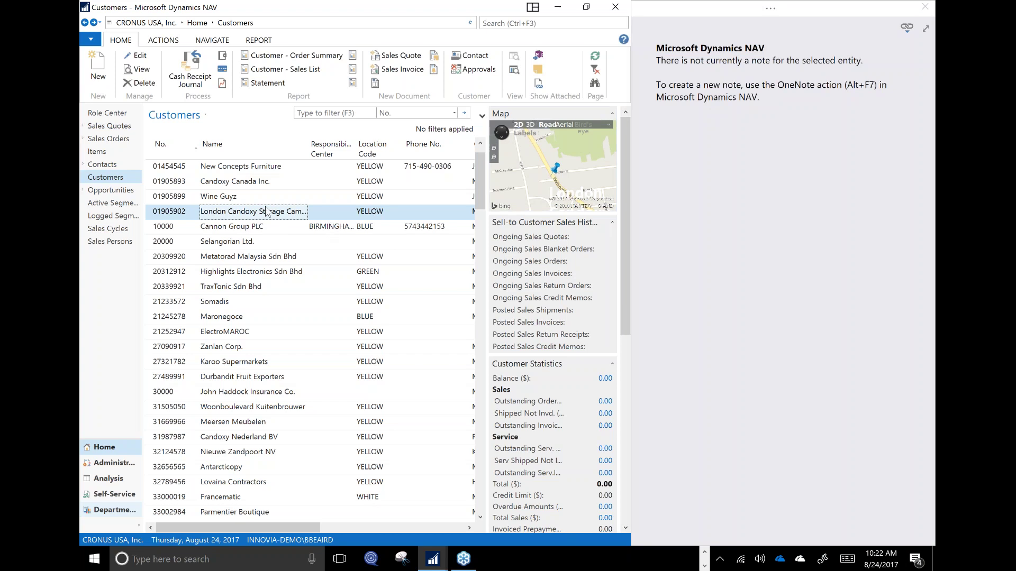
click(155, 213)
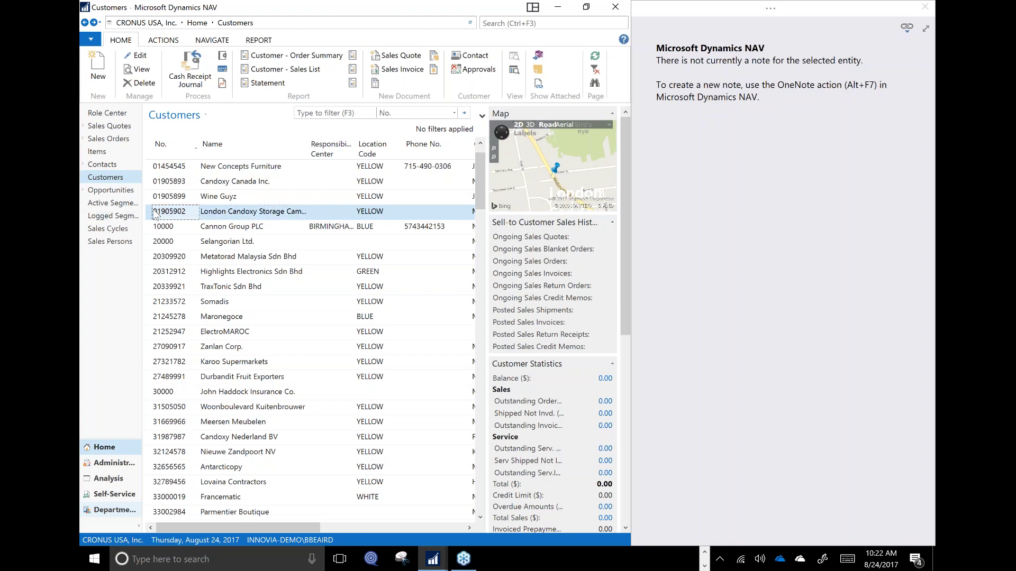
click(266, 167)
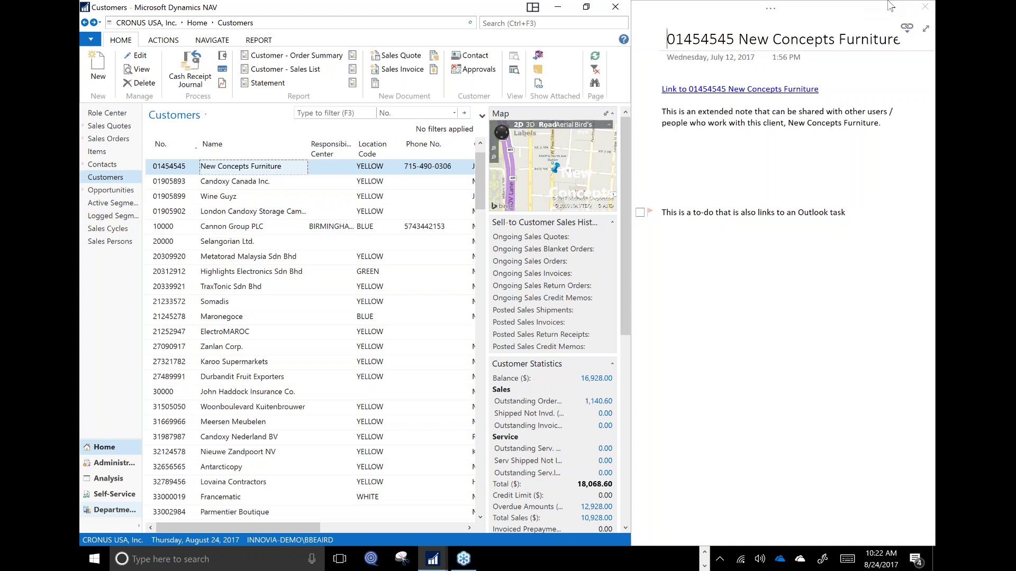
Show the page commands in the docked OneNote window and add a new blank page from the New Concepts Furniture note
click(835, 14)
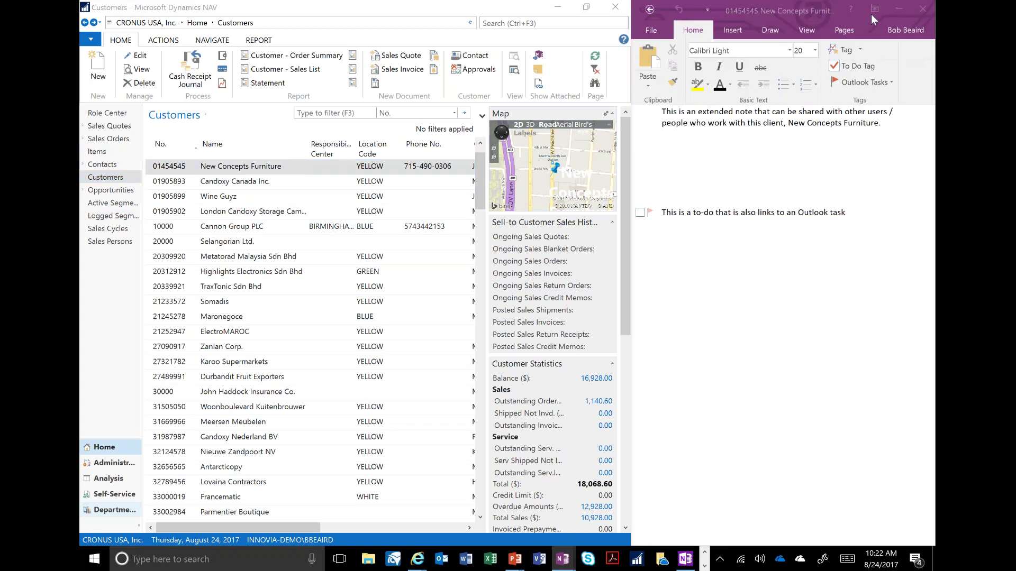
click(875, 10)
click(843, 106)
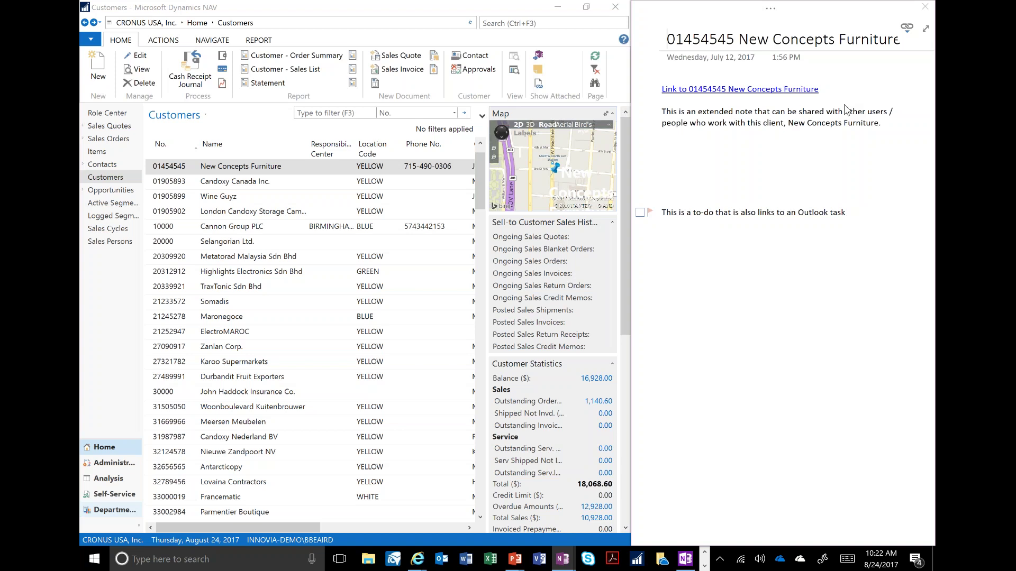
click(843, 104)
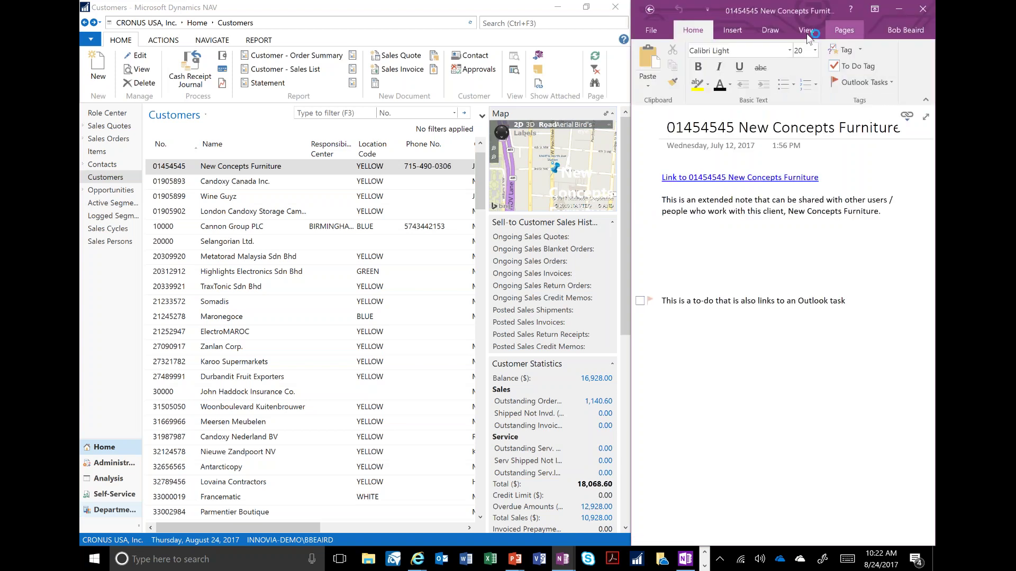
click(843, 31)
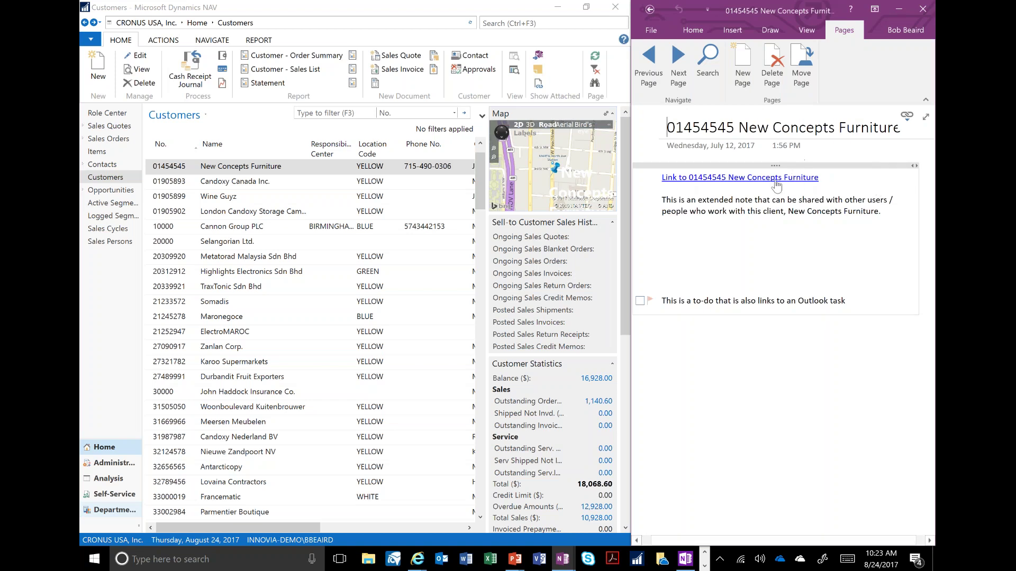
click(744, 64)
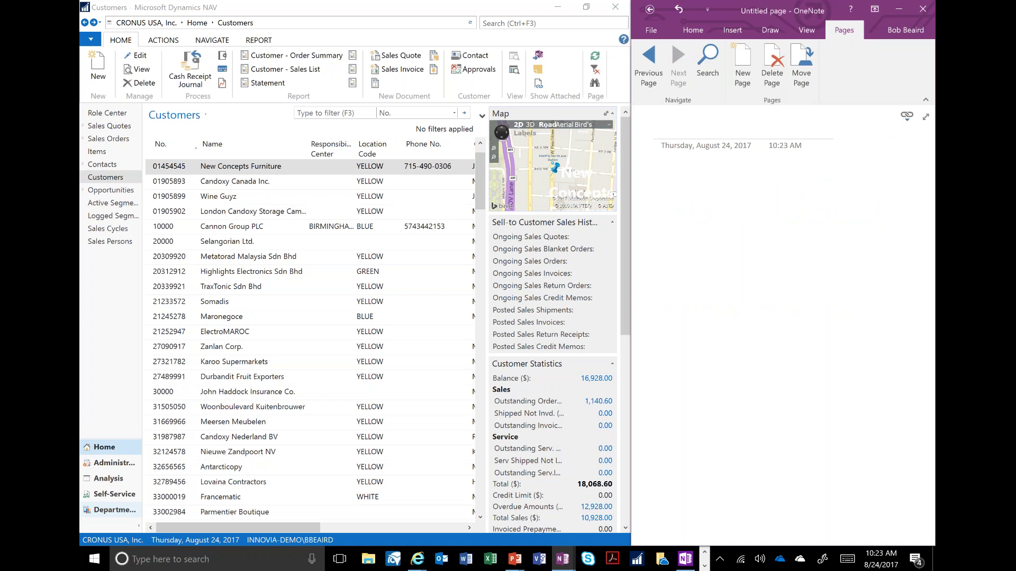
Browse back through the Parmentier Boutique and Candoxy Canada Inc. notes, and return to the blank page
click(654, 55)
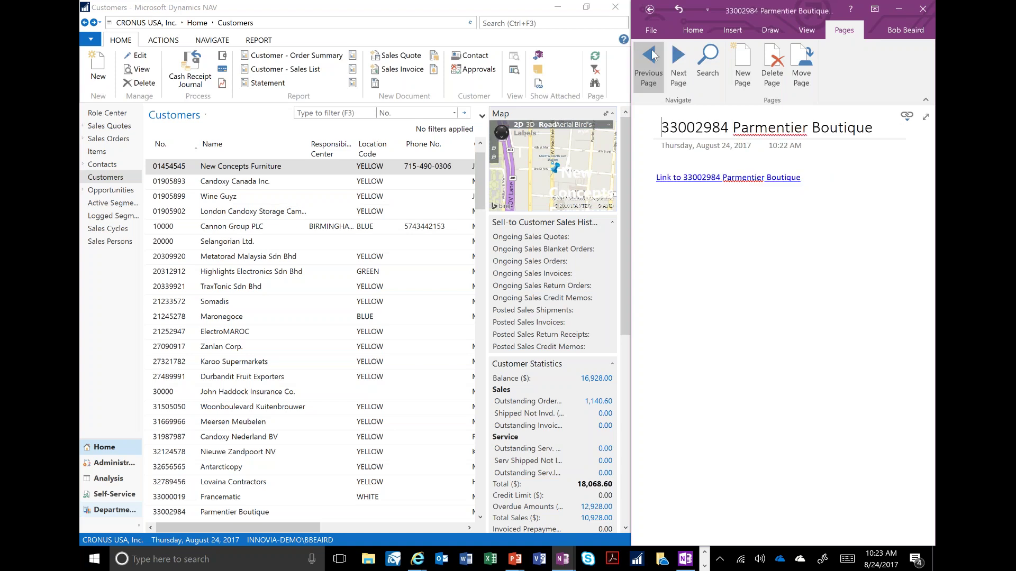
click(654, 55)
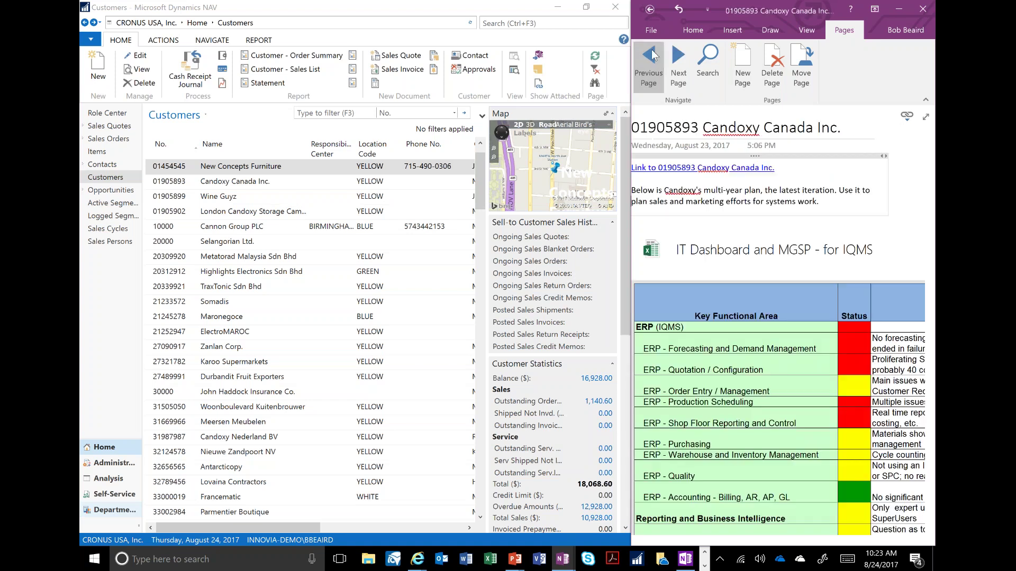
click(675, 56)
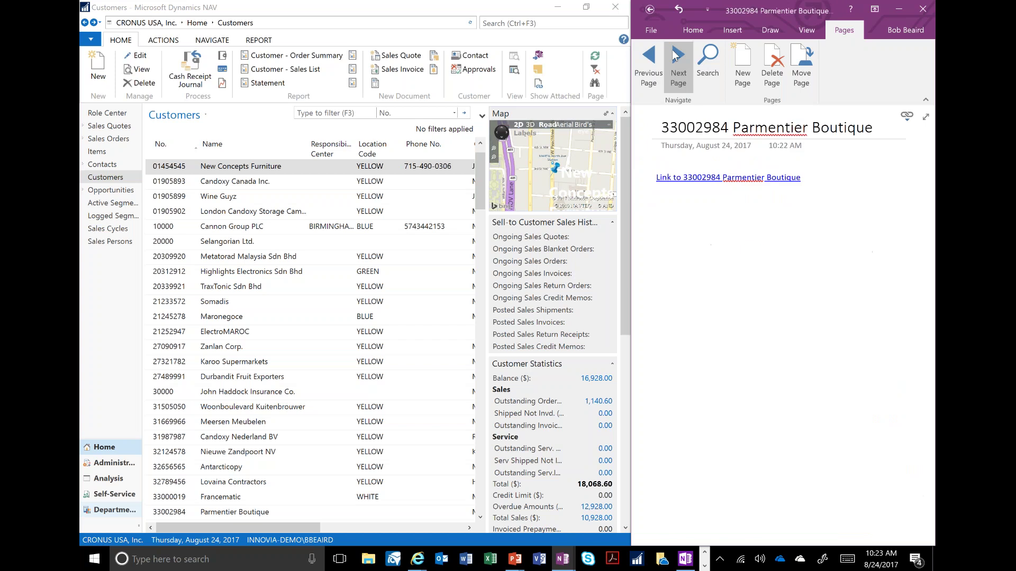
click(675, 56)
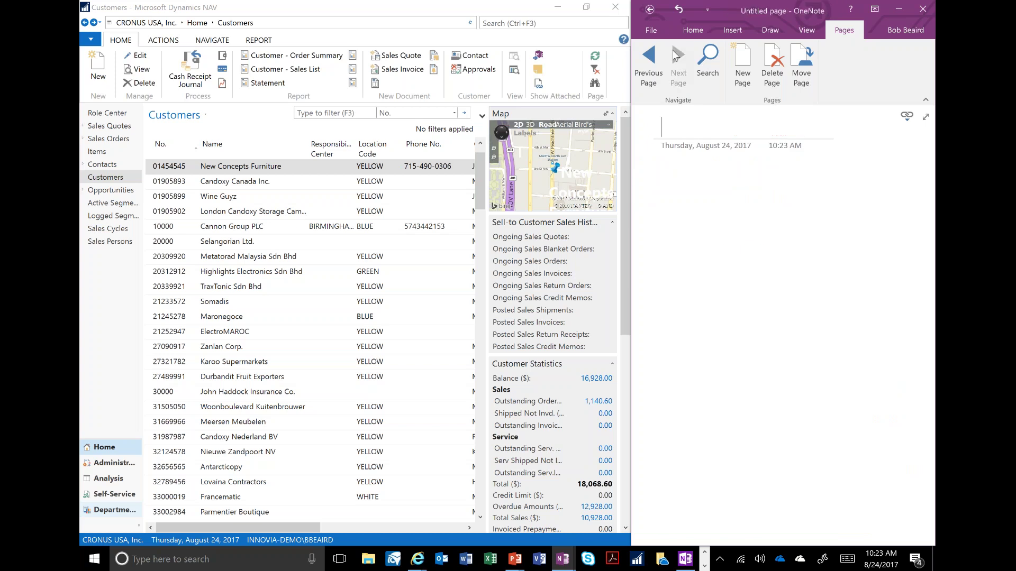
Select Candoxy Canada Inc. and New Concepts Furniture in the Customers list to view each customer's linked note
click(266, 168)
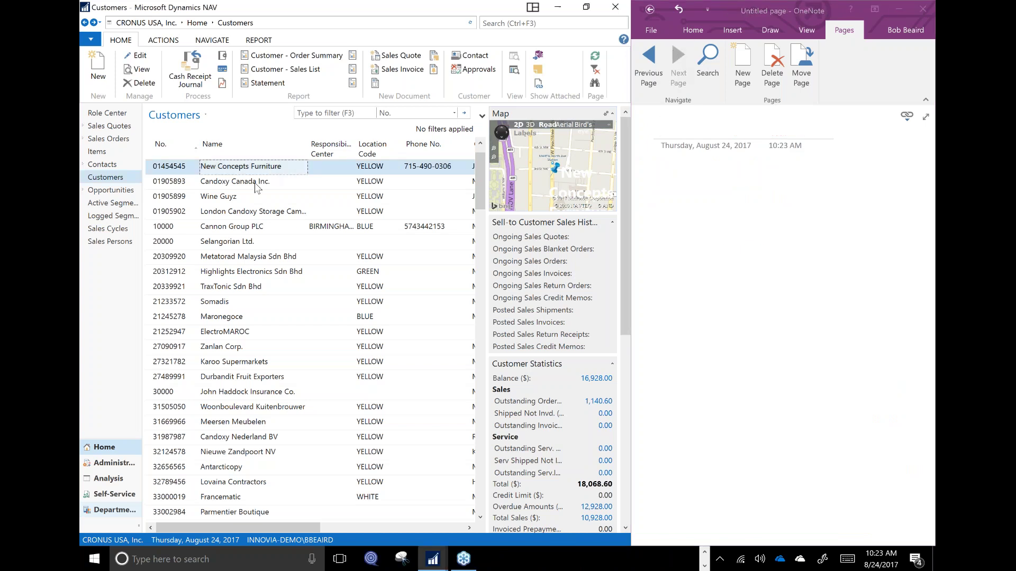
click(255, 182)
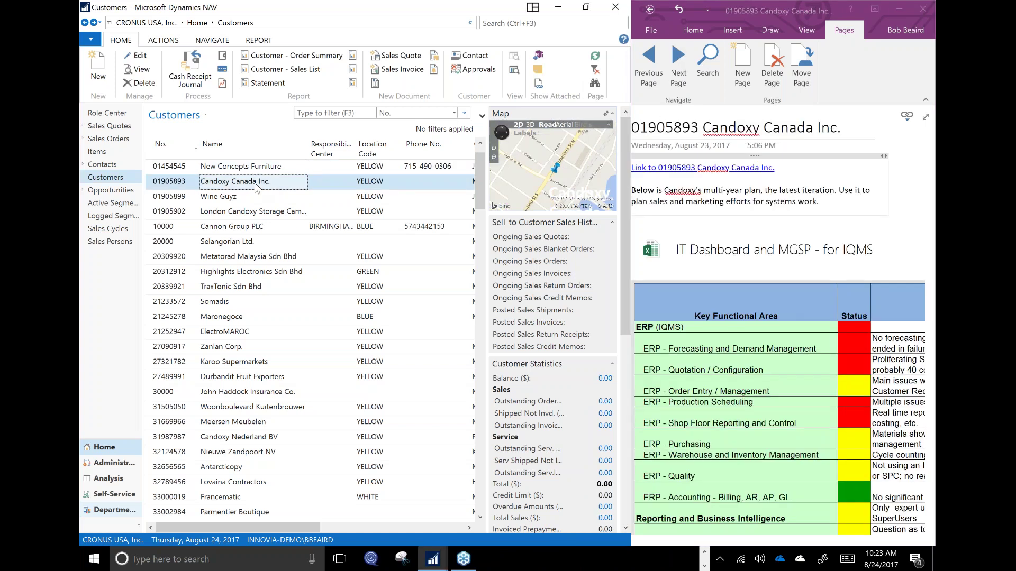
click(257, 167)
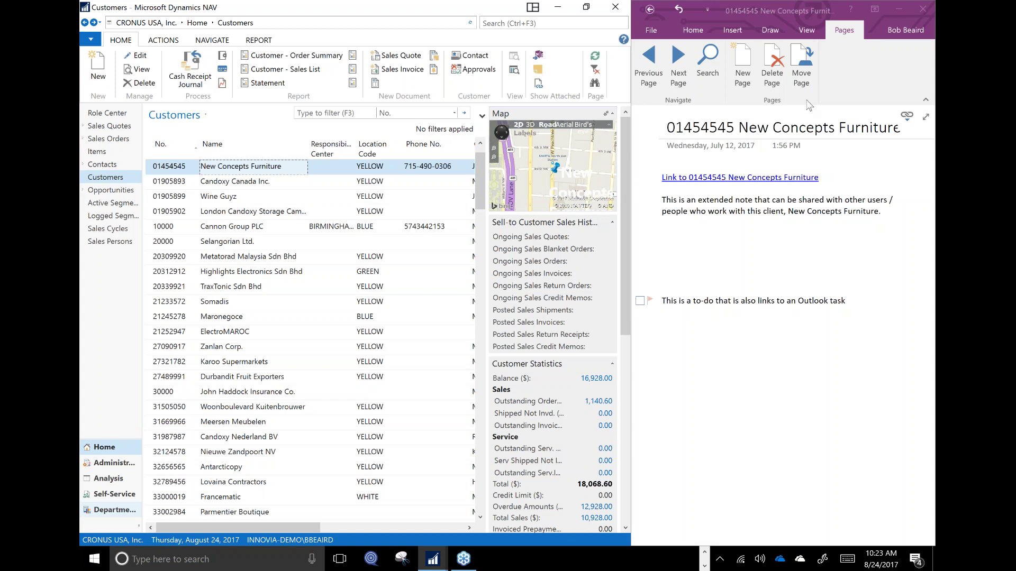
Switch to the PowerPoint slide show and minimize the docked New Concepts Furniture note that covers it
key(alt+Tab)
key(alt+Tab)
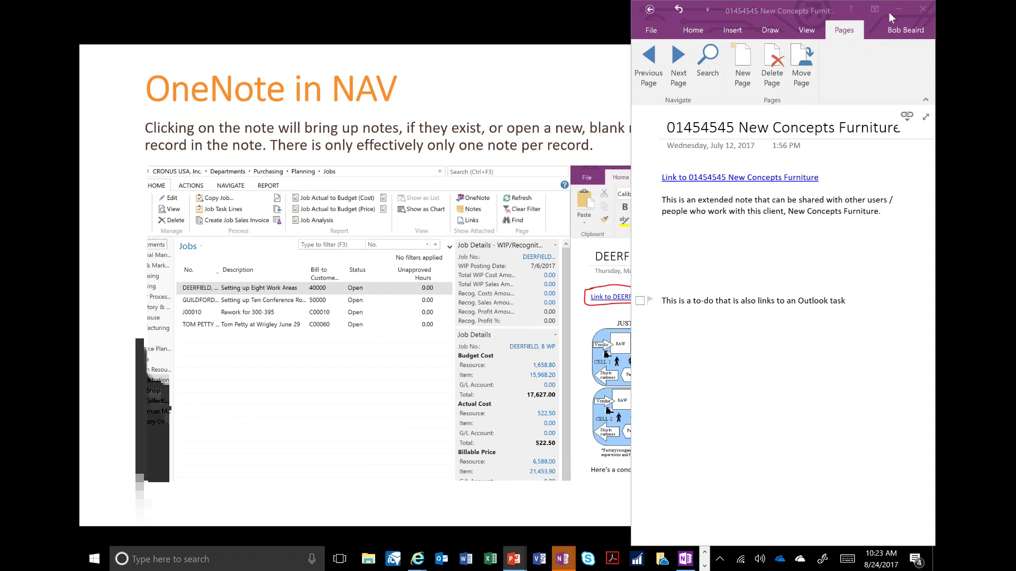
click(901, 9)
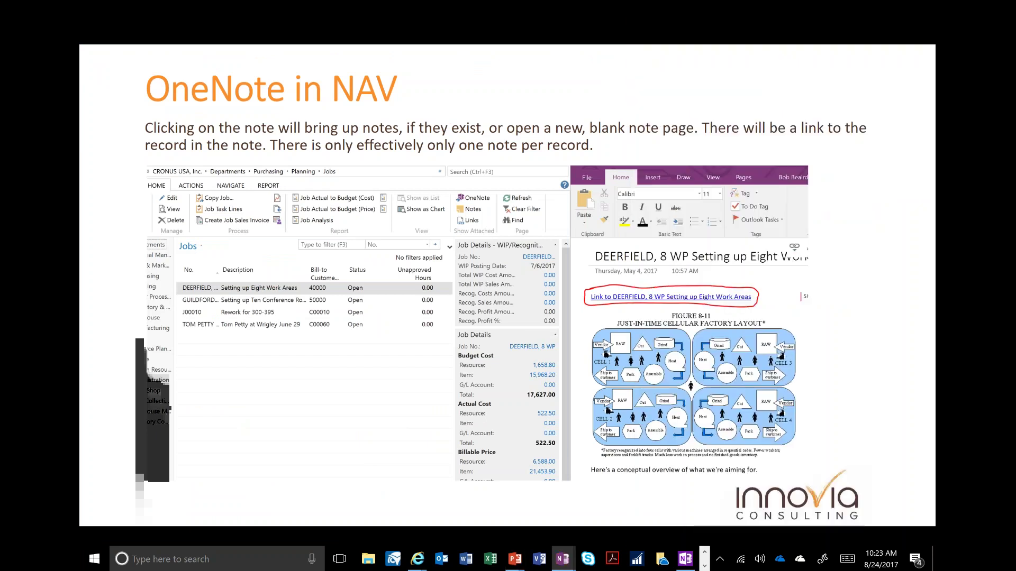
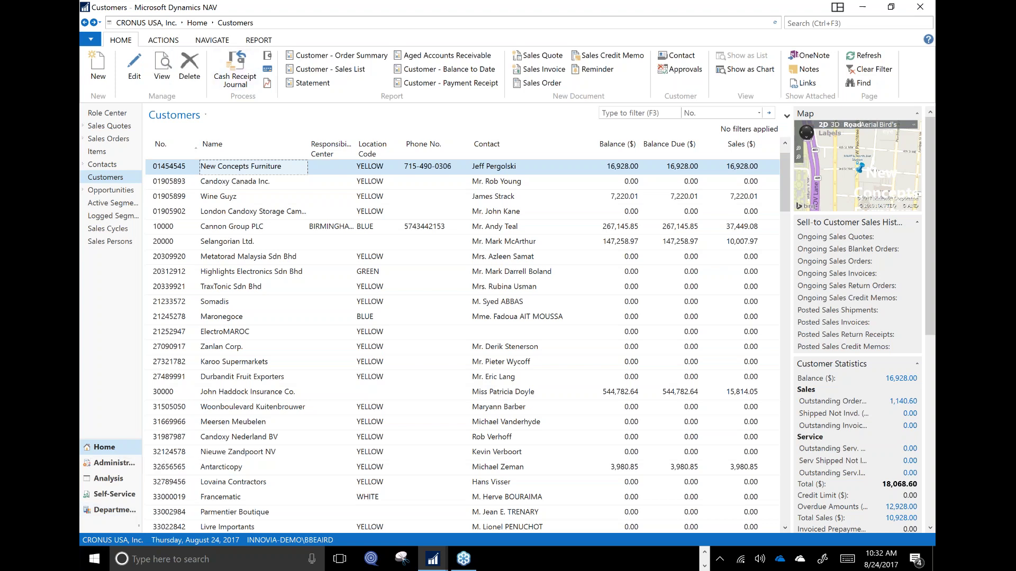
key(alt+space)
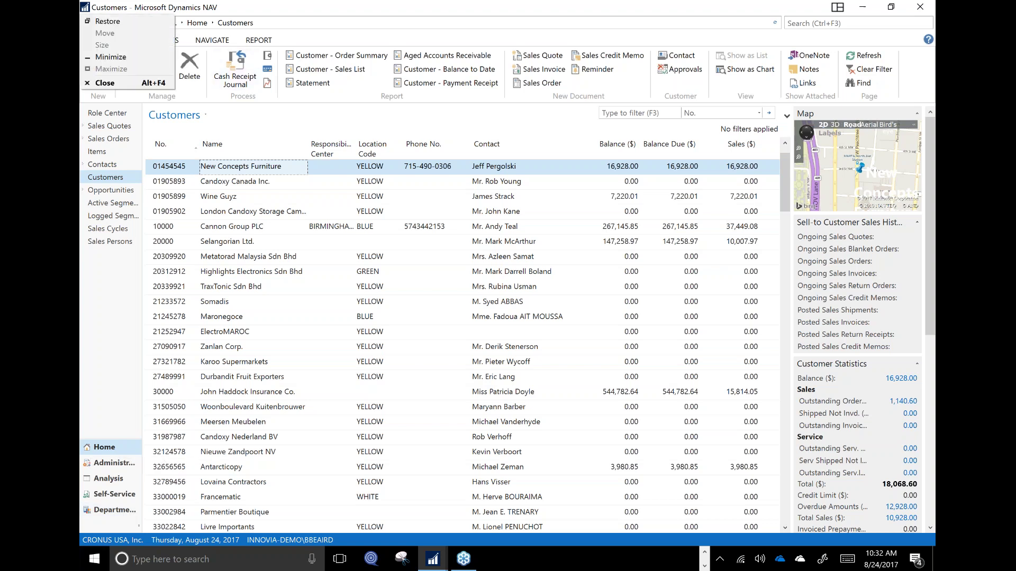
key(Escape)
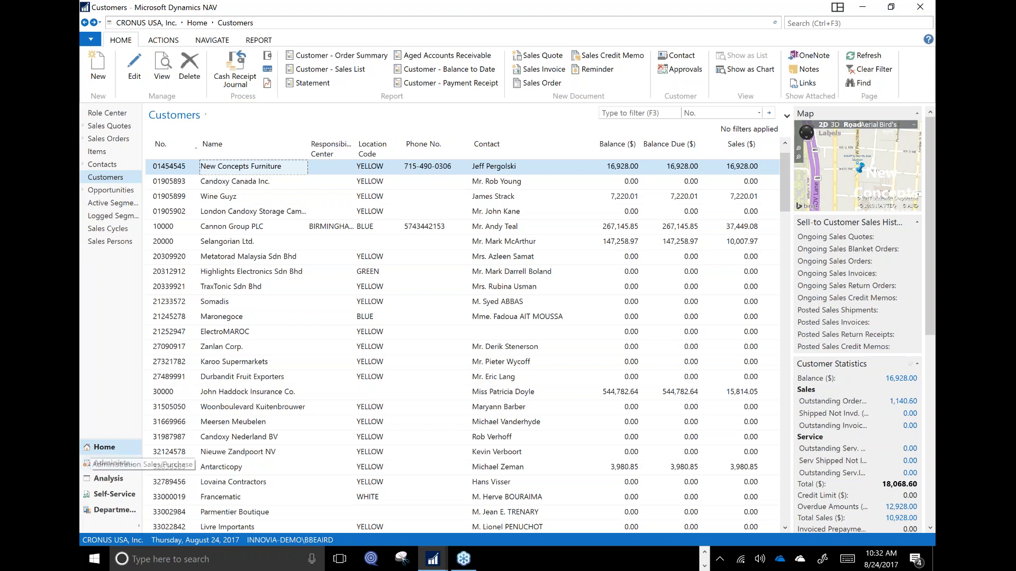
click(170, 559)
key(alt+Tab)
key(alt+Tab)
key(alt+Tab)
key(alt+Tab)
key(alt+Tab)
key(alt+Tab)
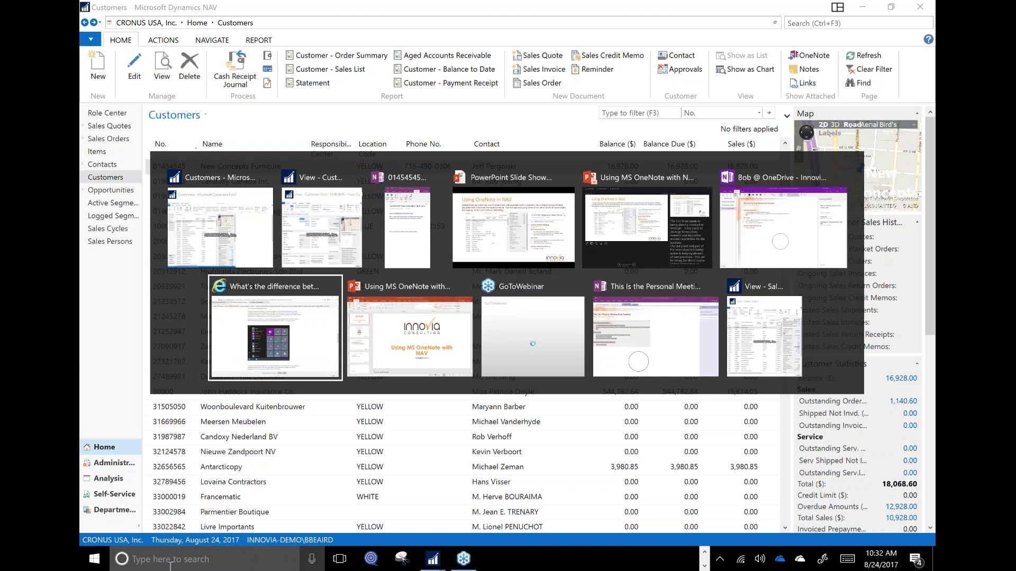
key(alt+Tab)
key(alt+Tab)
key(alt+Tab)
key(alt+Tab)
key(alt+Tab)
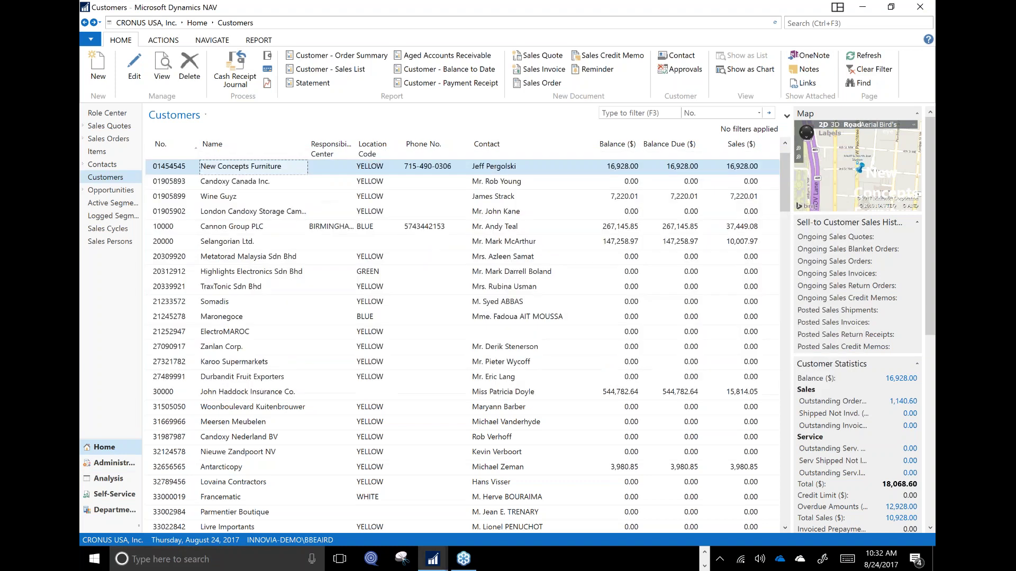
Visit the Role Center in Dynamics NAV, and return to the Customers list with the Candoxy Canada Inc. note displayed
click(146, 23)
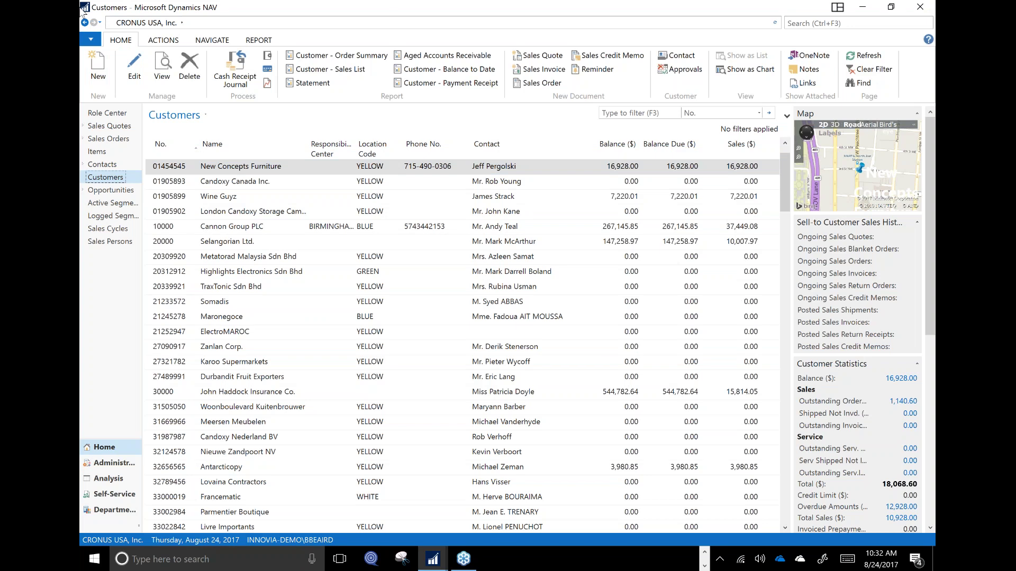
click(85, 23)
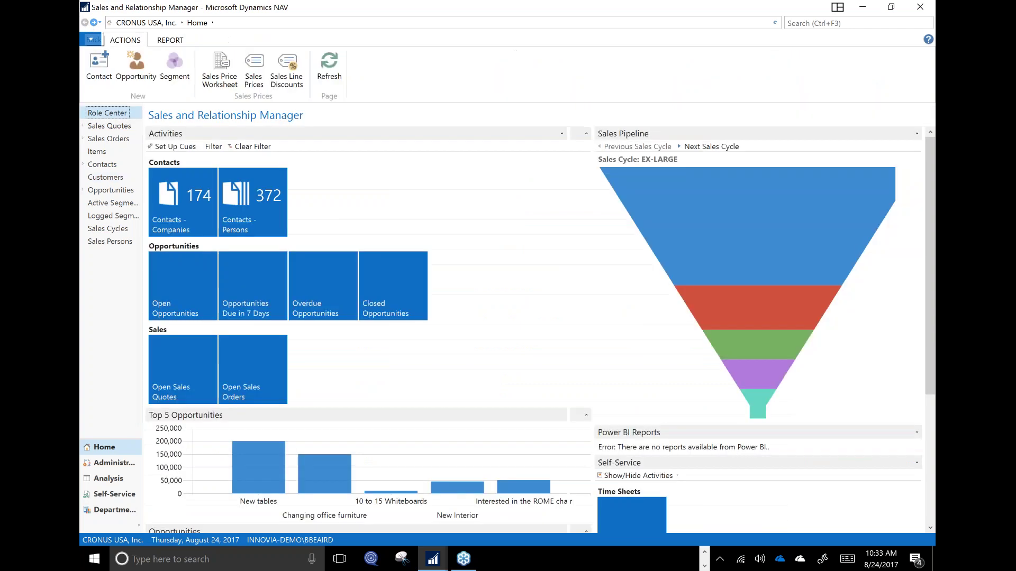
click(94, 22)
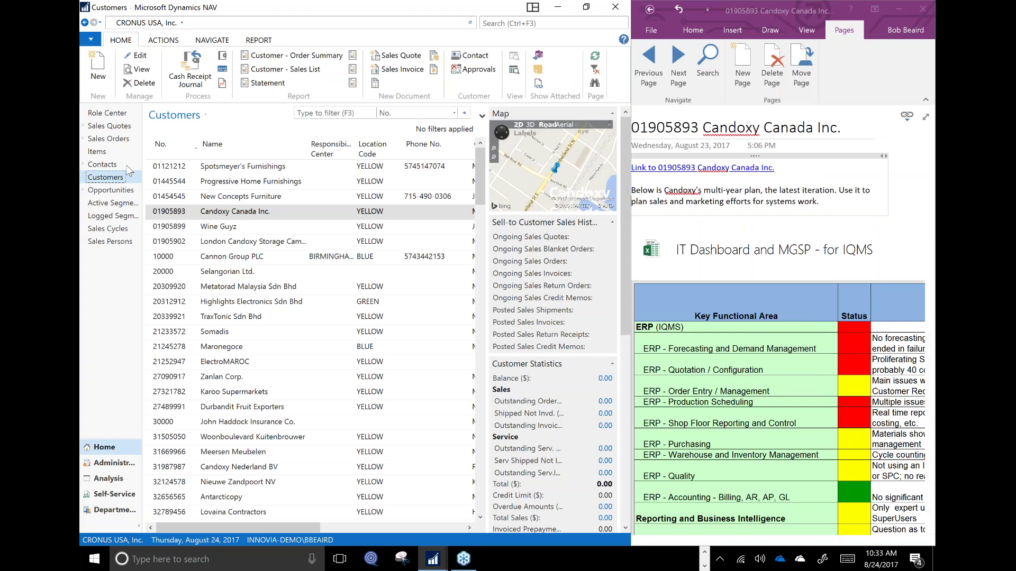
Find and open the Vendors list, and expand the docked Progressive Home Furnishings note to Normal View
click(475, 23)
text(vendors)
click(498, 37)
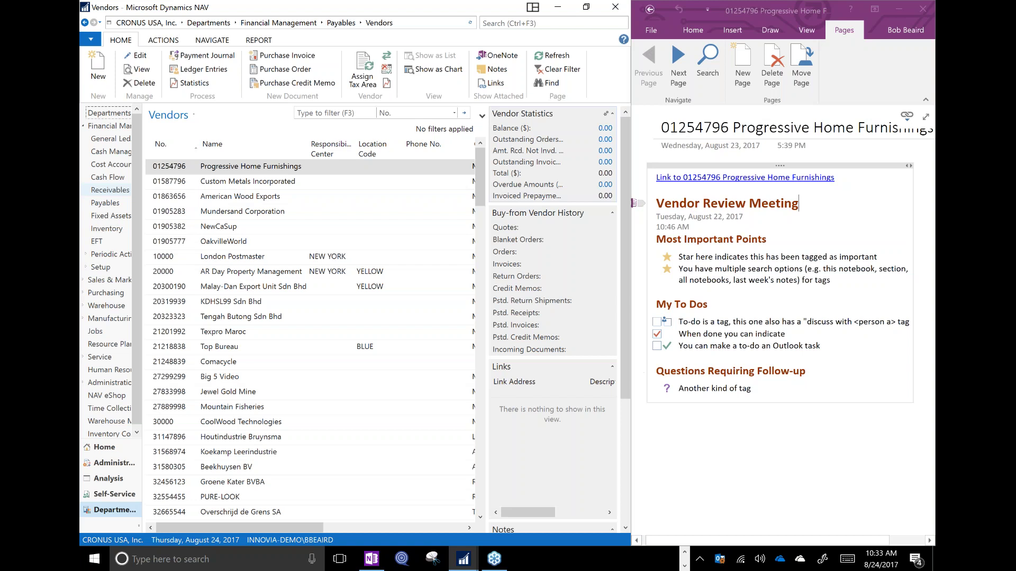
click(806, 30)
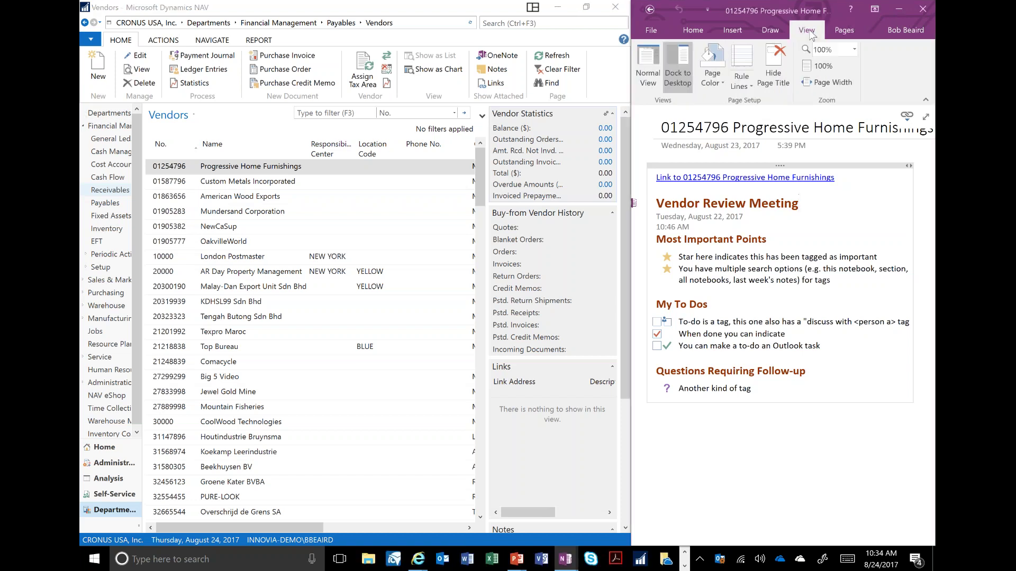
click(653, 64)
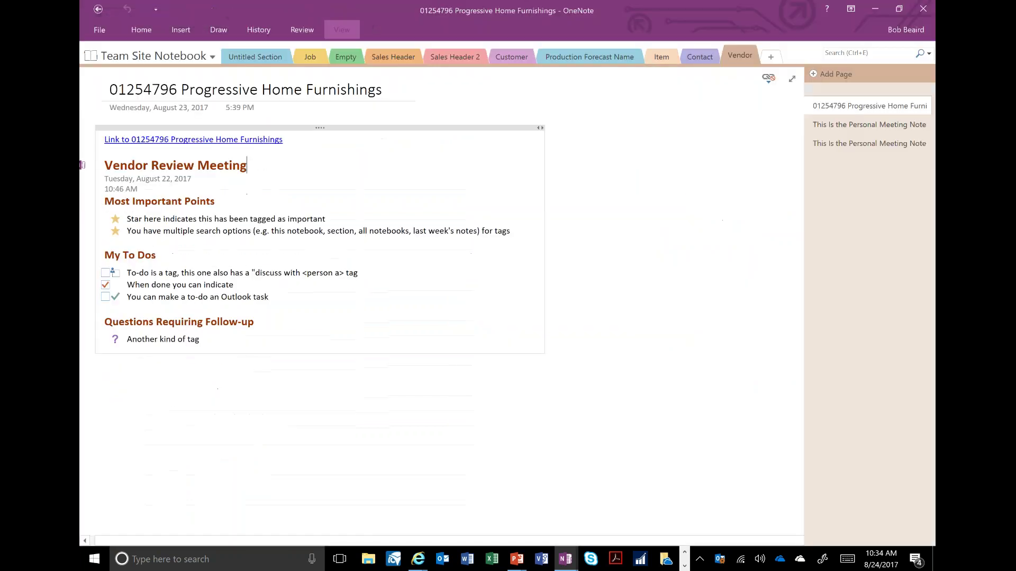
Show the available page templates beside the Progressive Home Furnishings vendor note
click(181, 31)
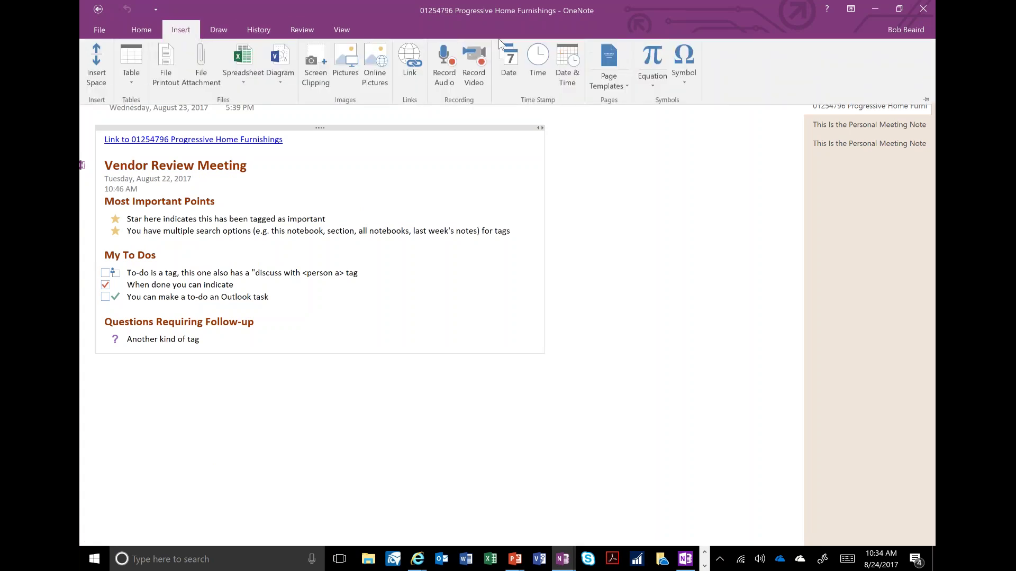
click(611, 21)
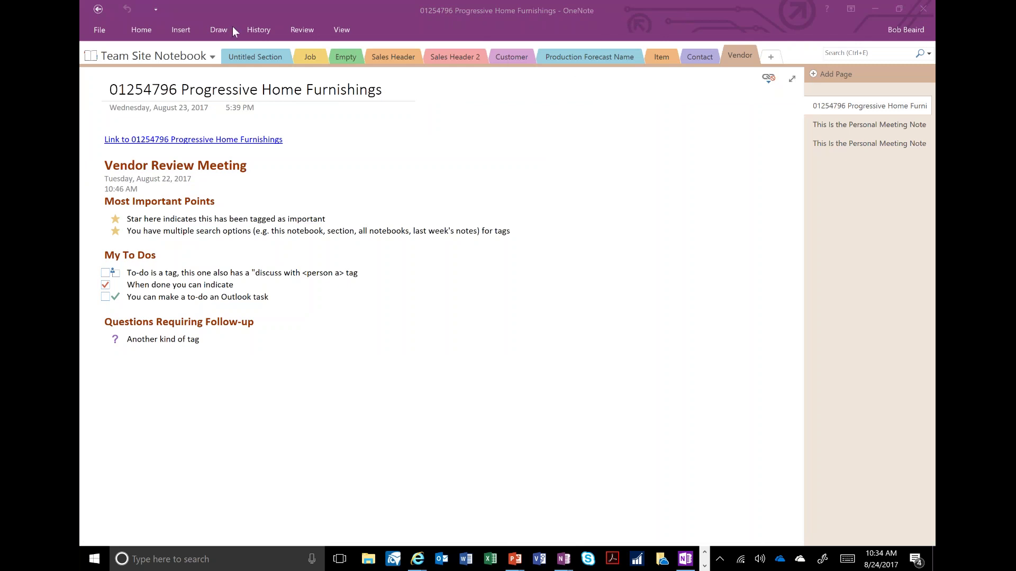
click(183, 33)
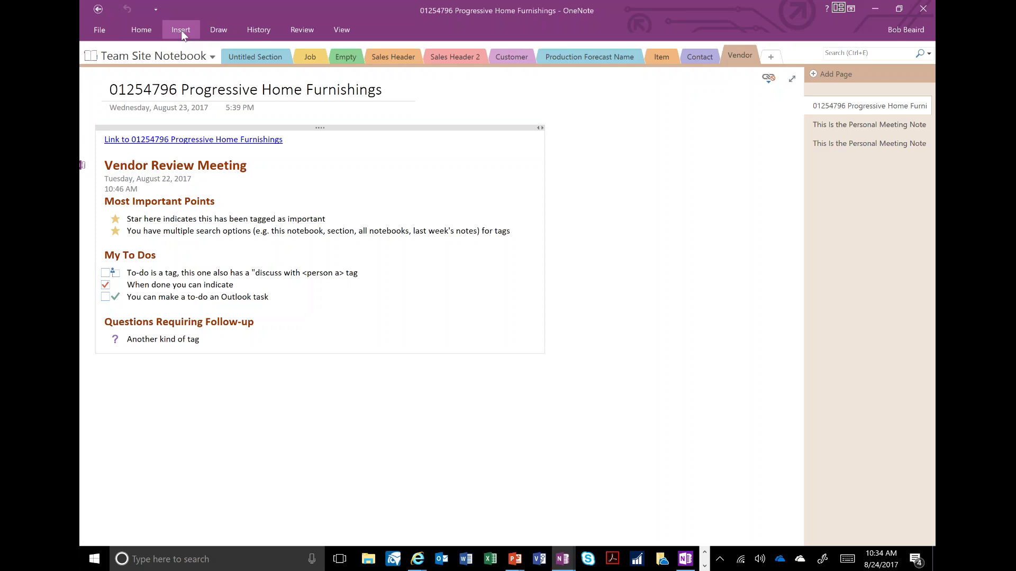
click(181, 30)
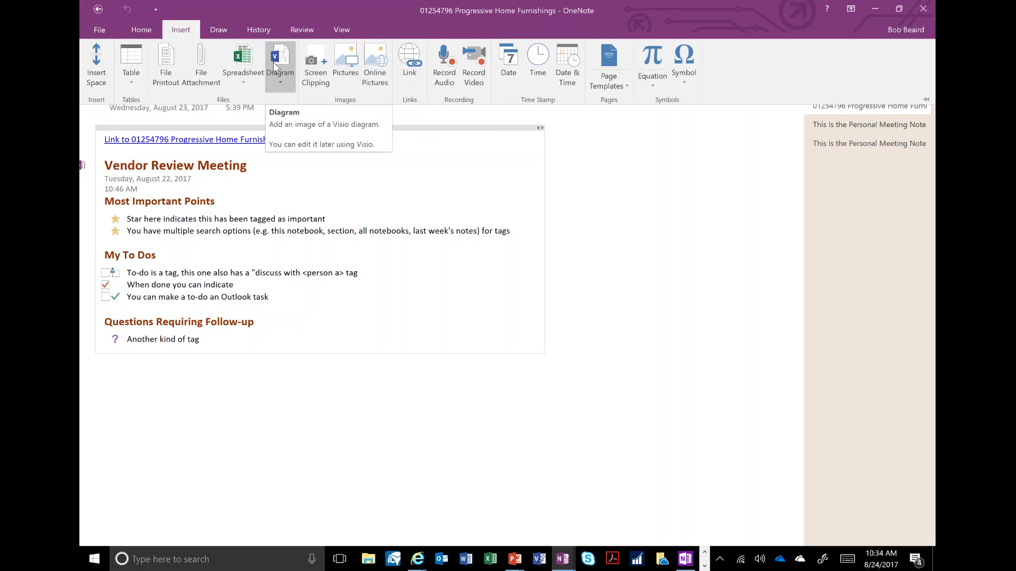
click(625, 87)
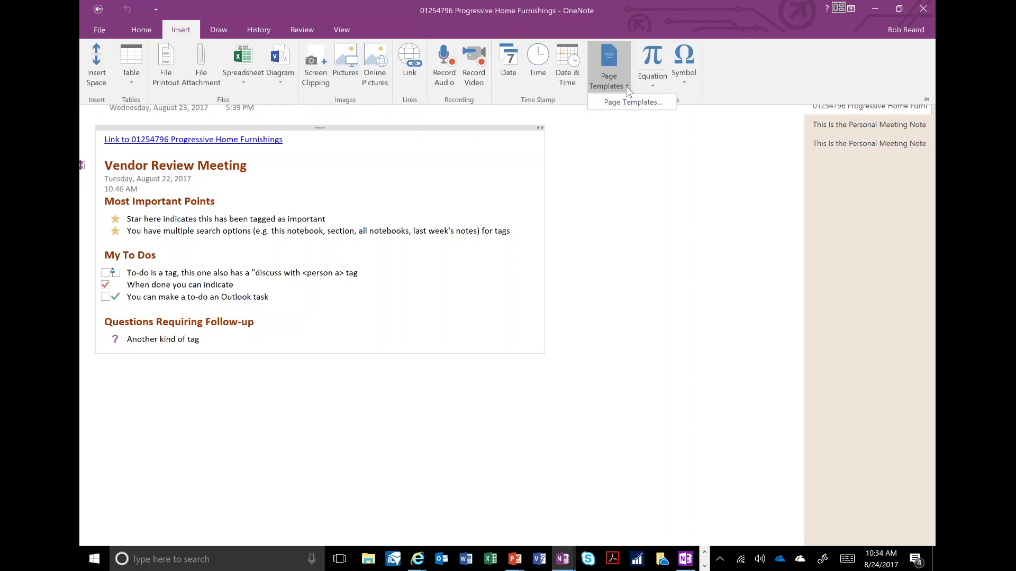
click(627, 81)
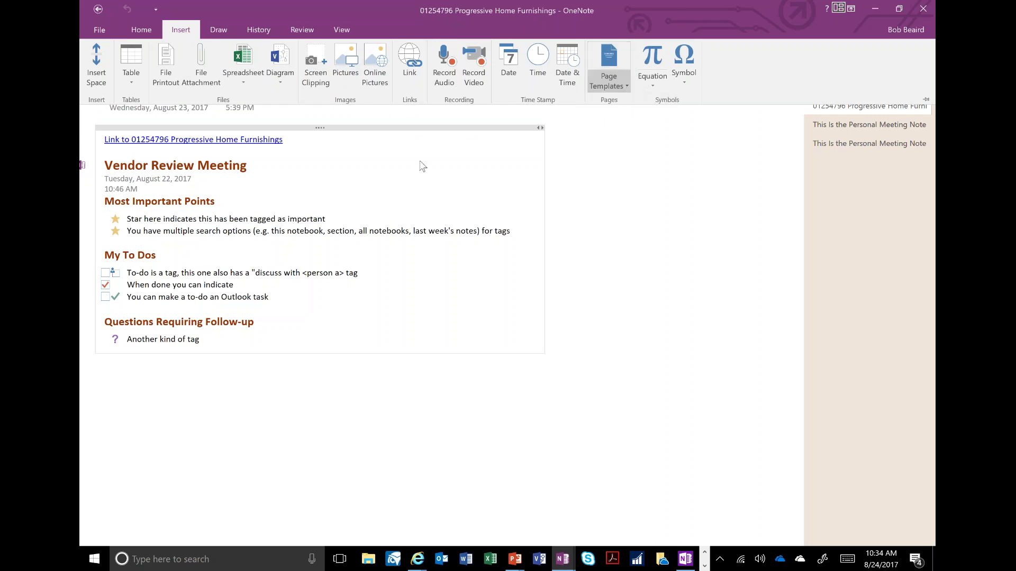
click(625, 85)
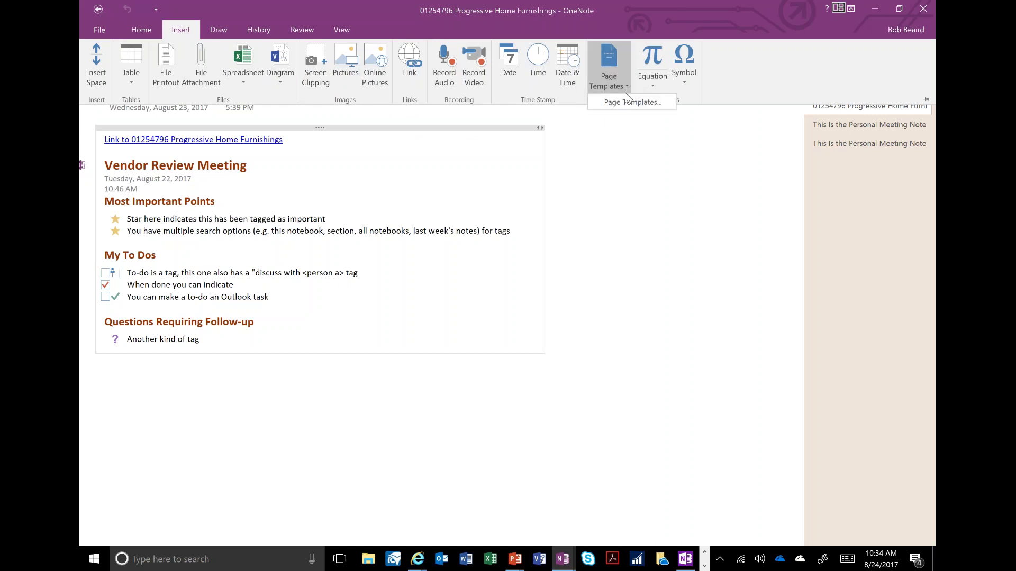
click(627, 103)
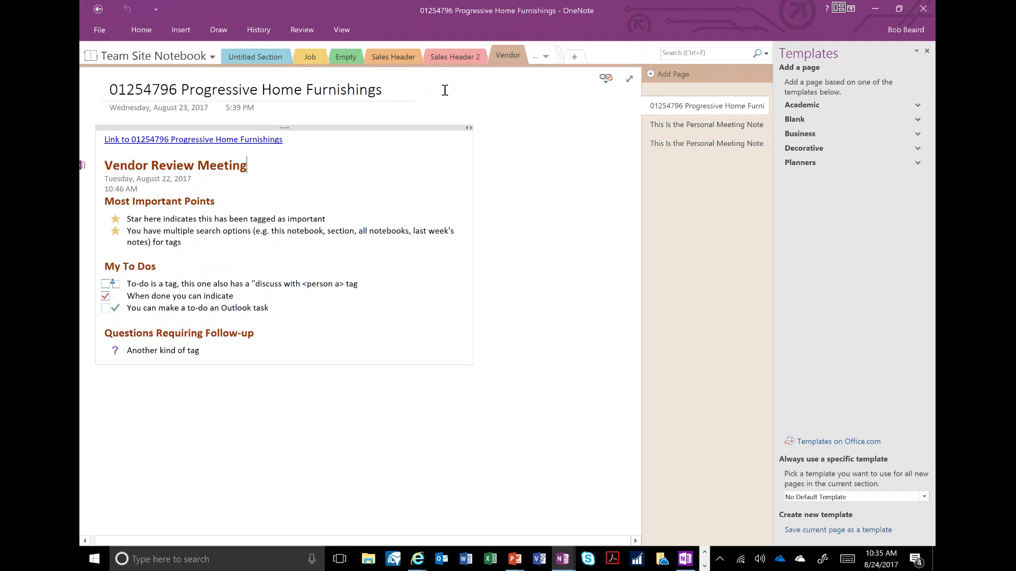
Open the 1010 Elkhorn Airport note in the Sales Header section and dock it to the desktop
click(303, 29)
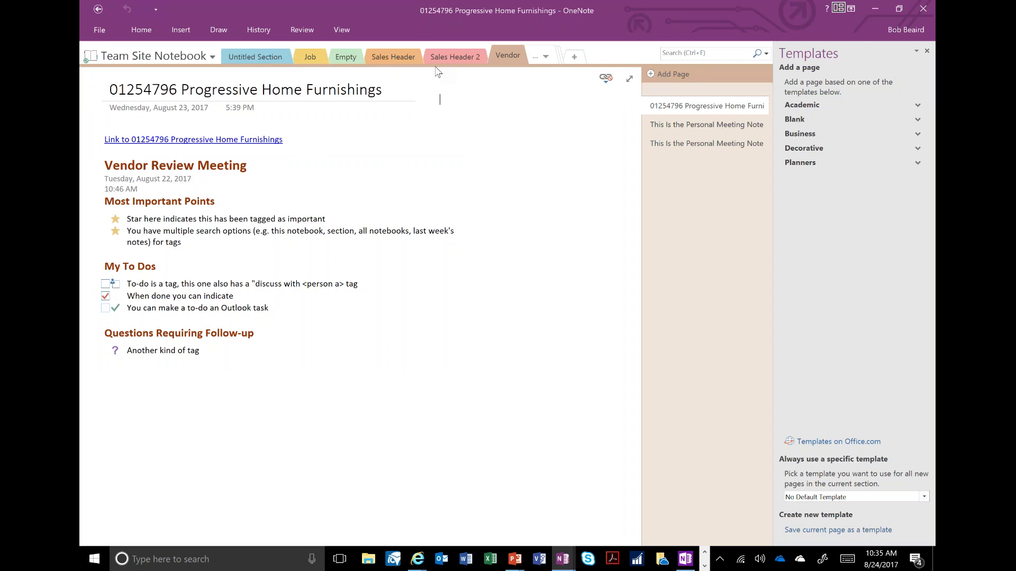
click(398, 60)
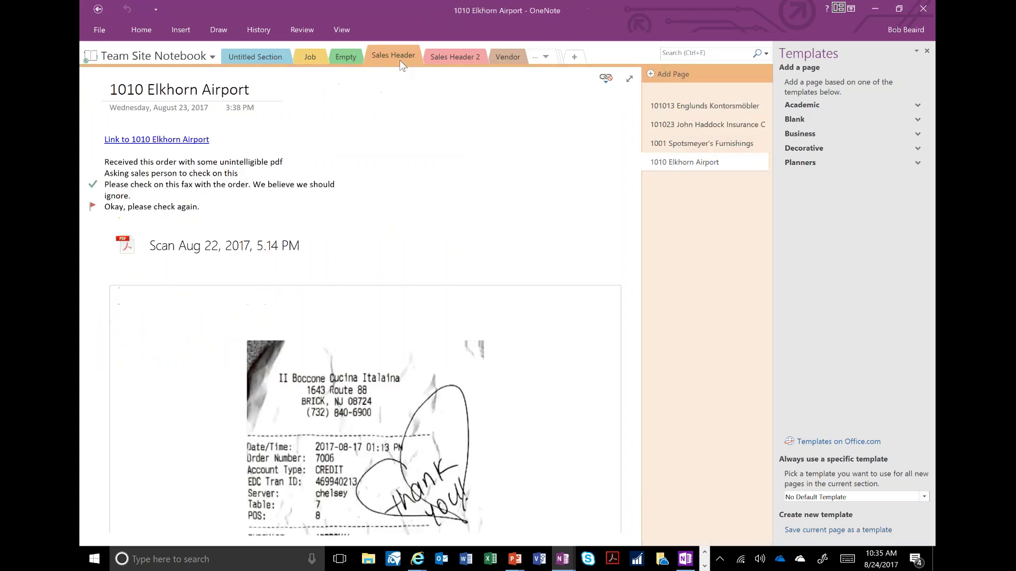
click(499, 55)
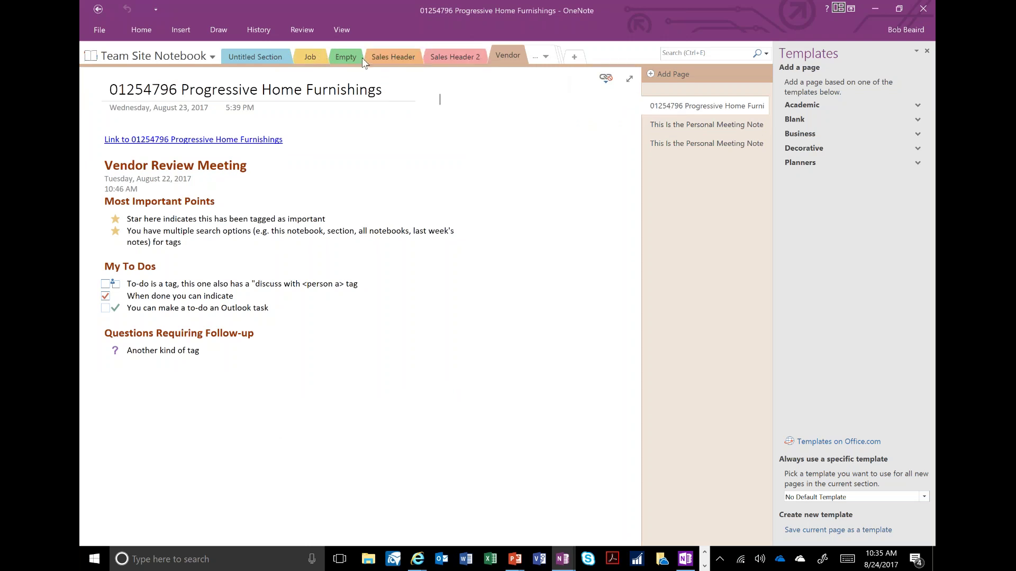
click(385, 59)
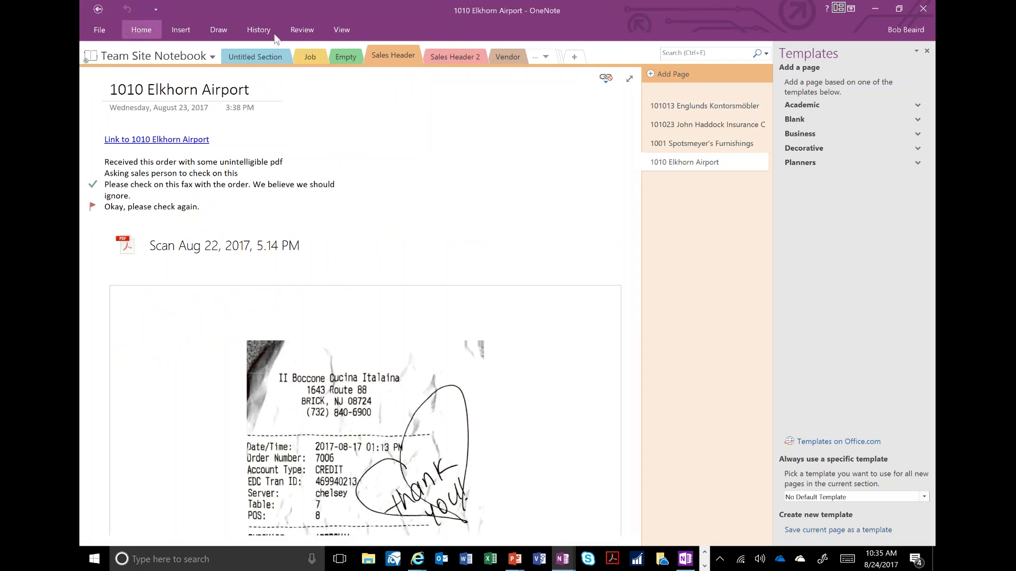
click(342, 30)
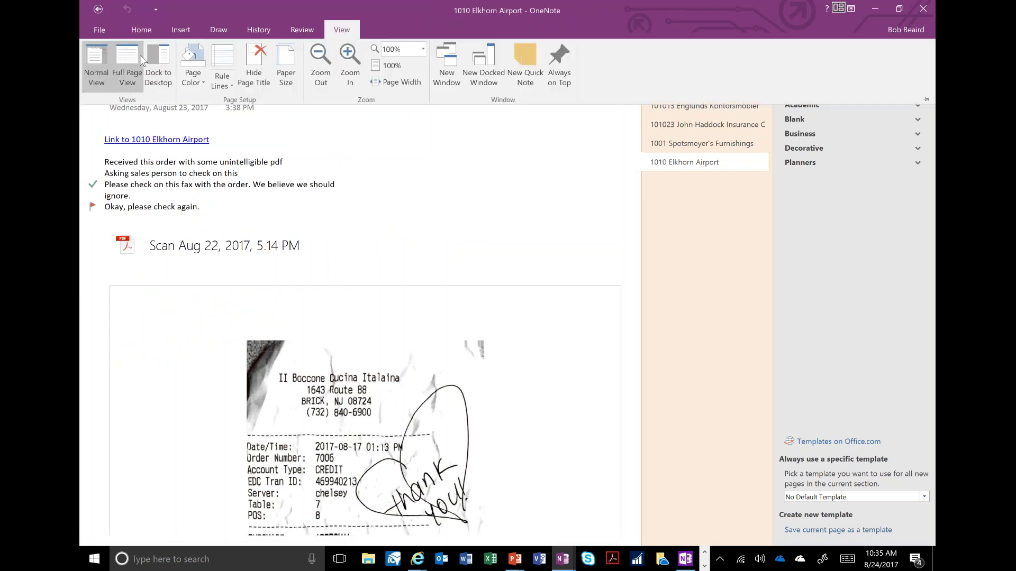
click(154, 54)
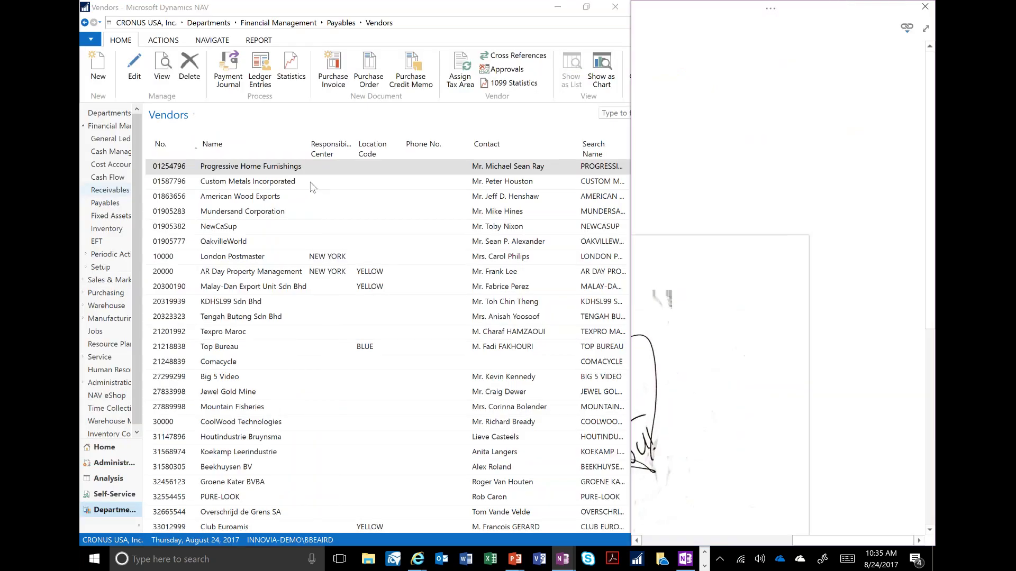
Select Custom Metals Incorporated and Progressive Home Furnishings in the Vendors list to view the OneNote content linked to each
click(231, 169)
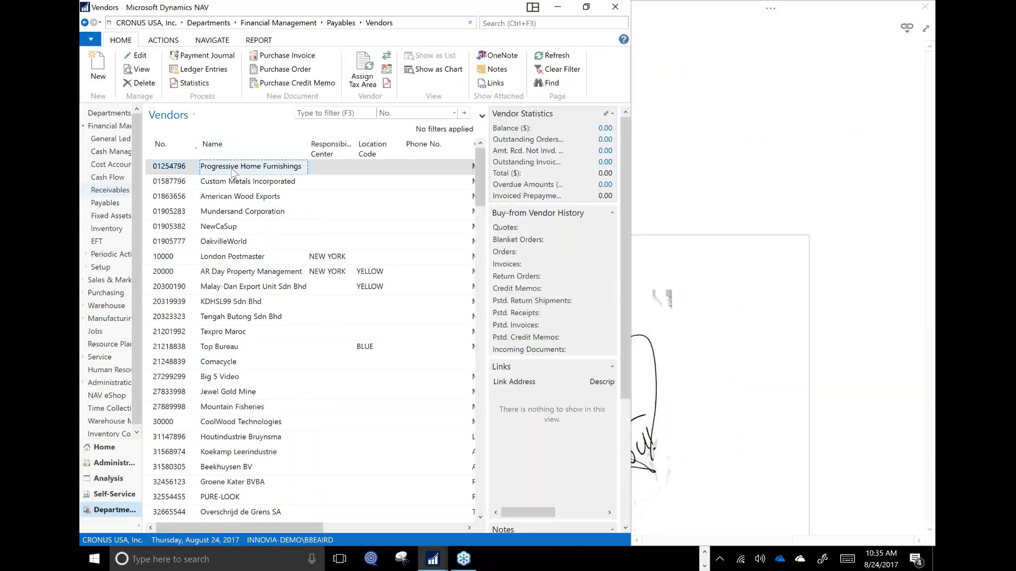
click(169, 168)
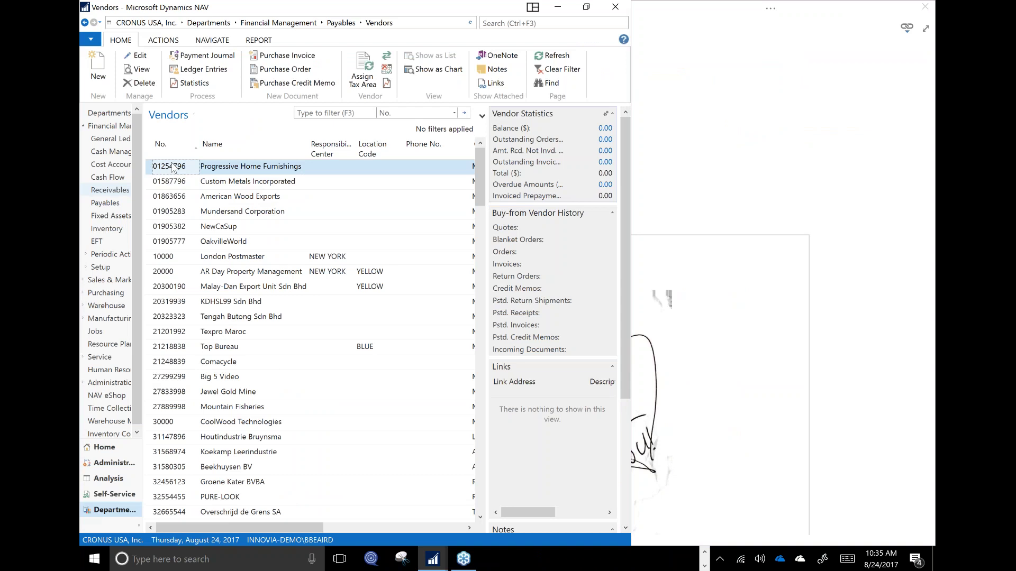
click(614, 26)
click(815, 14)
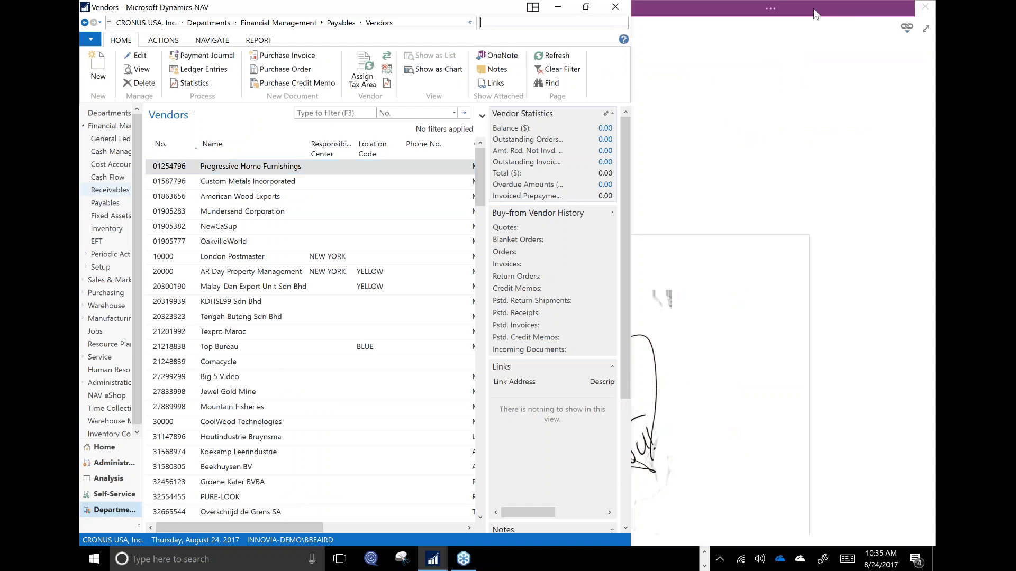
click(226, 182)
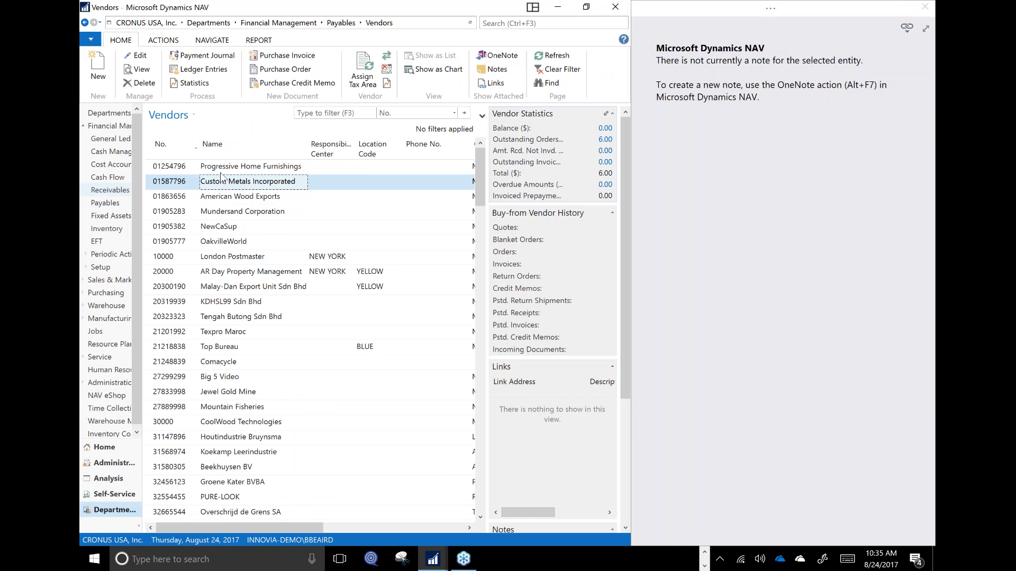
click(222, 168)
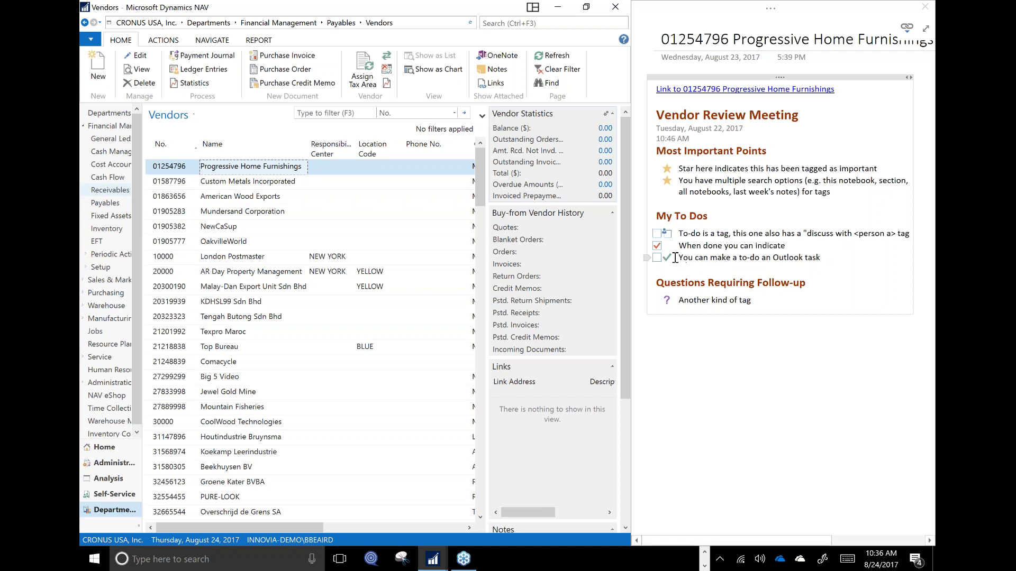
click(675, 259)
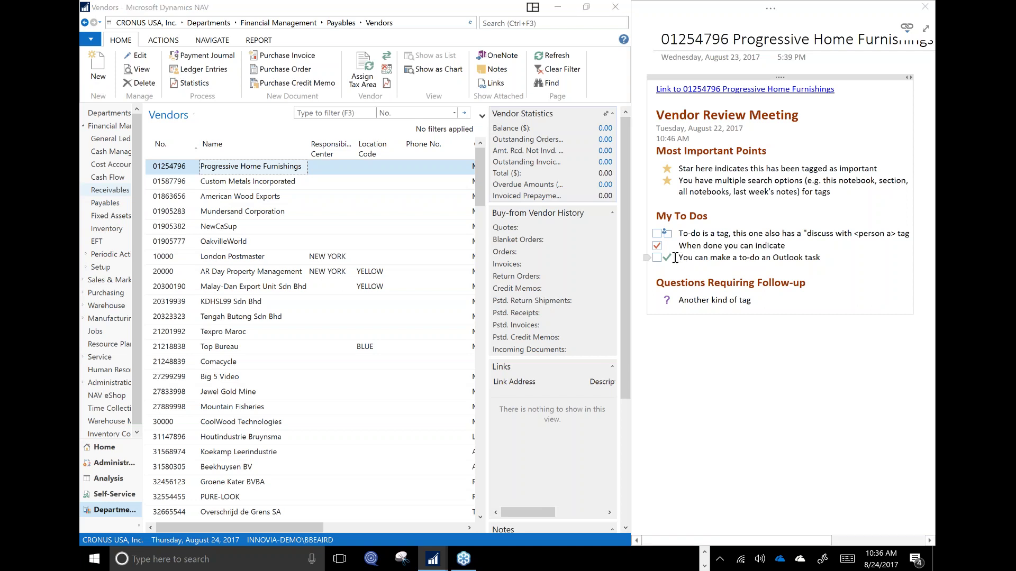
Switch to the PowerPoint slide show and minimize the docked Progressive Home Furnishings note that covers it
key(alt+Tab)
key(alt+Tab)
key(alt+Tab)
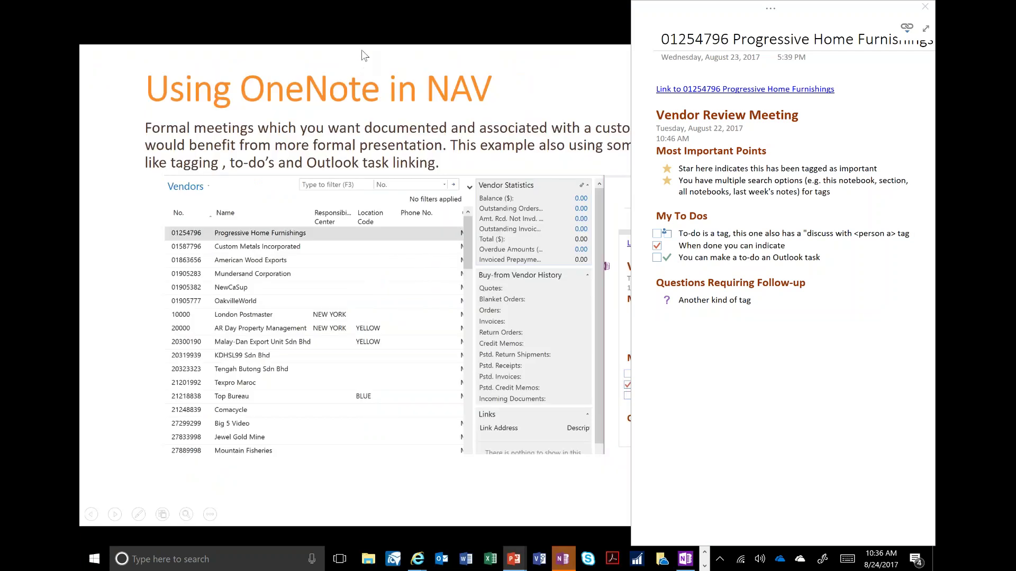
click(362, 53)
click(877, 11)
click(907, 10)
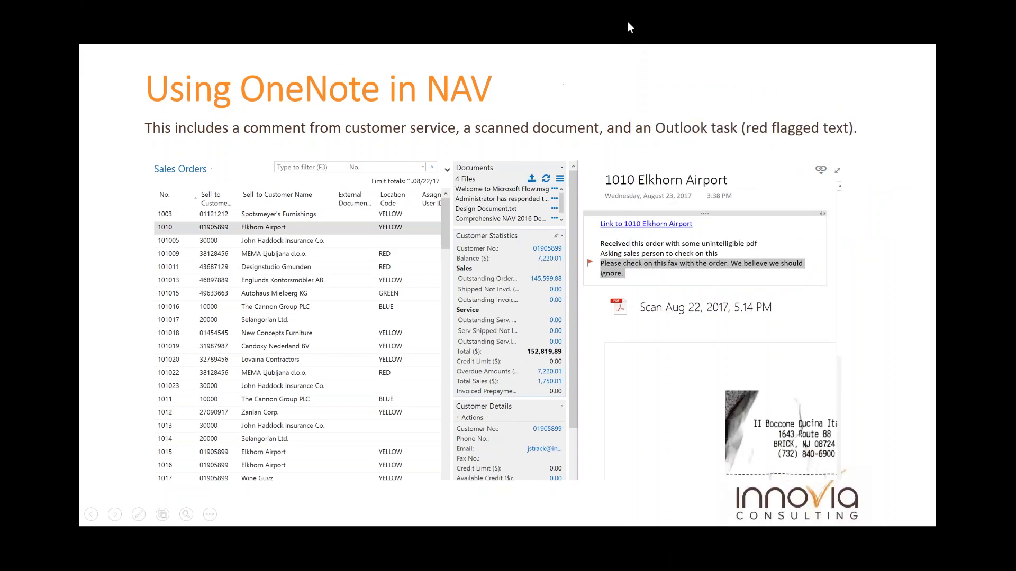
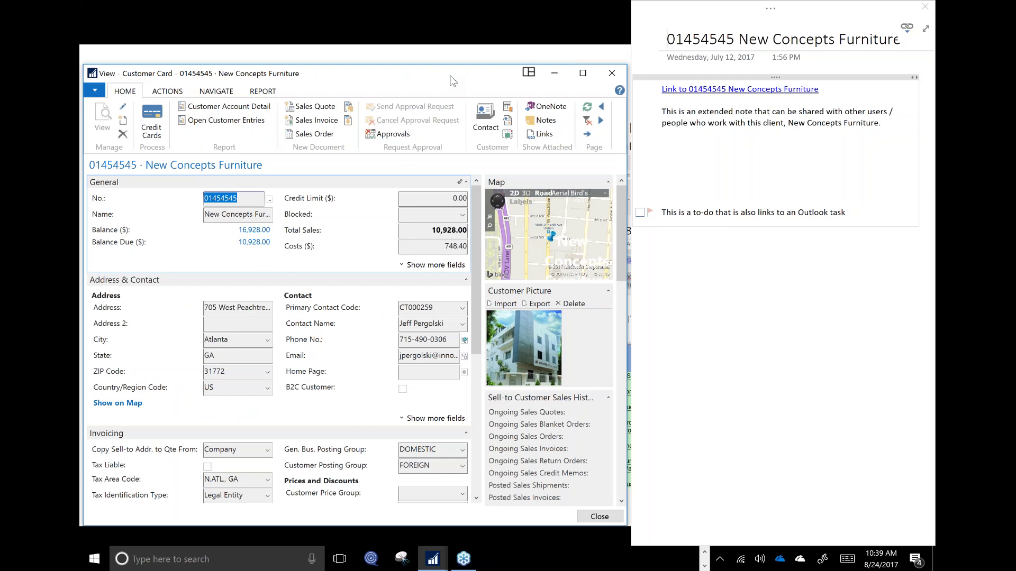
Minimize the docked New Concepts Furniture note and its customer card to uncover the slide show
click(888, 9)
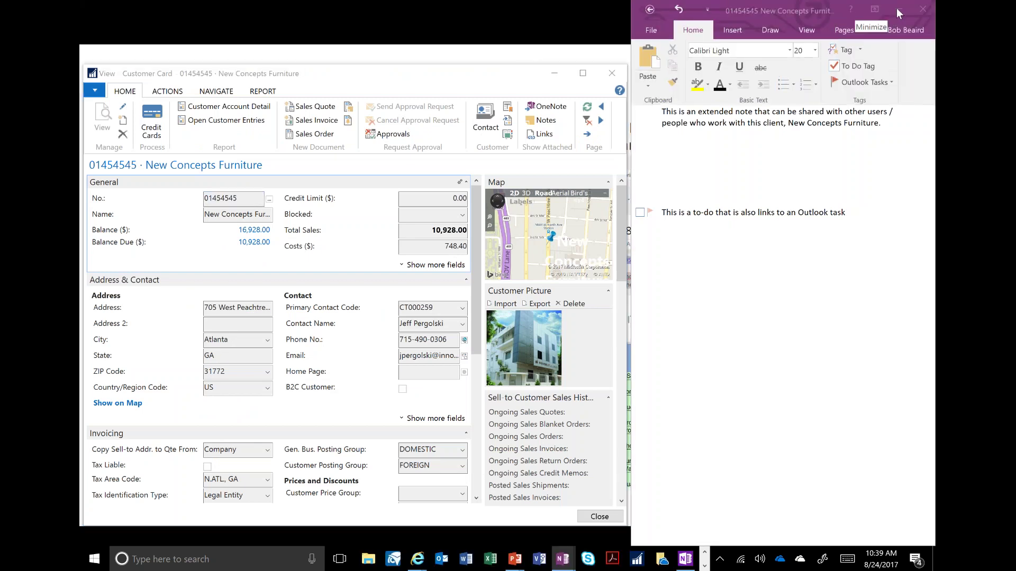
click(896, 8)
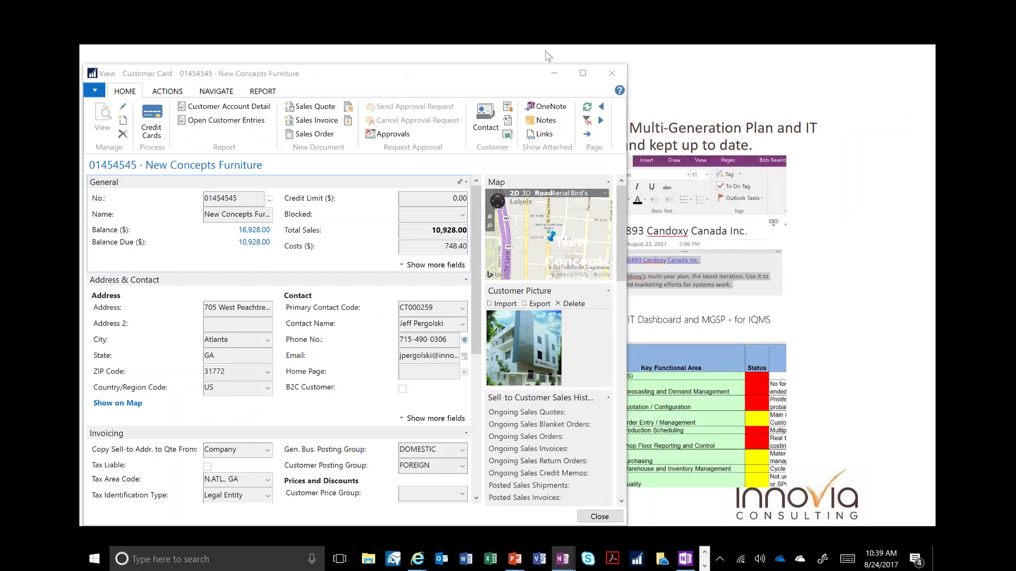
click(534, 80)
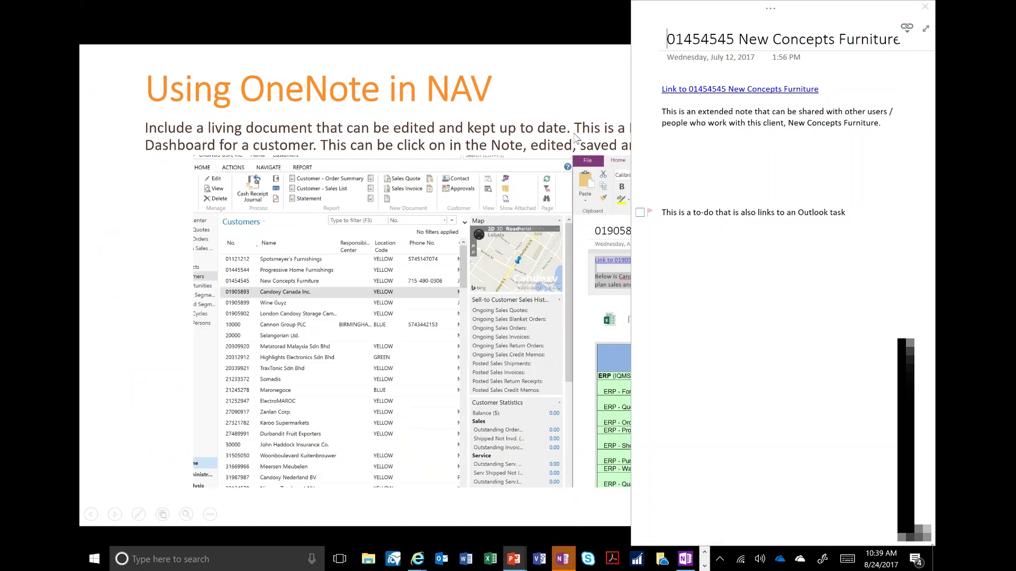
key(alt+Tab)
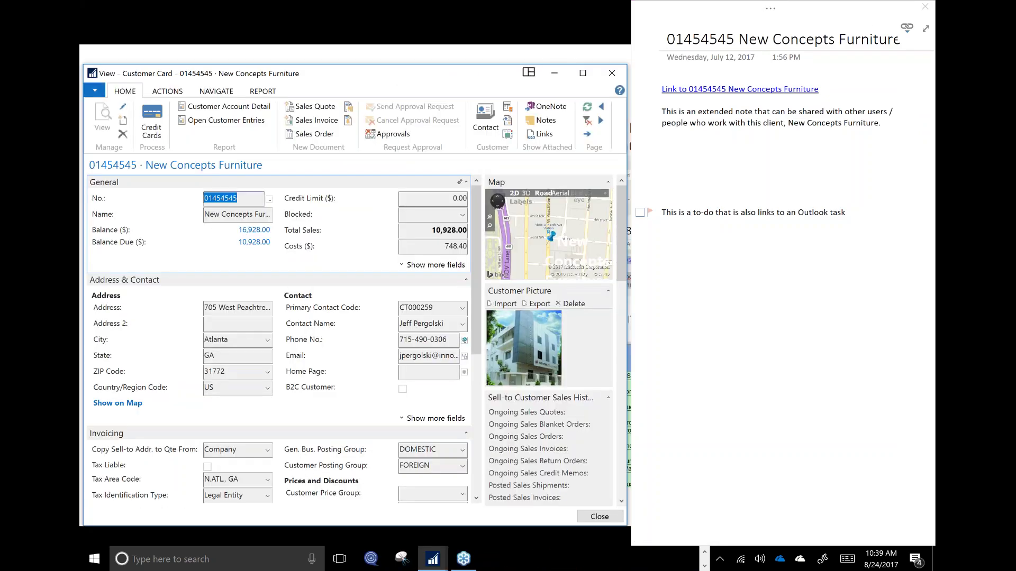
drag(438, 70, 368, 73)
click(542, 77)
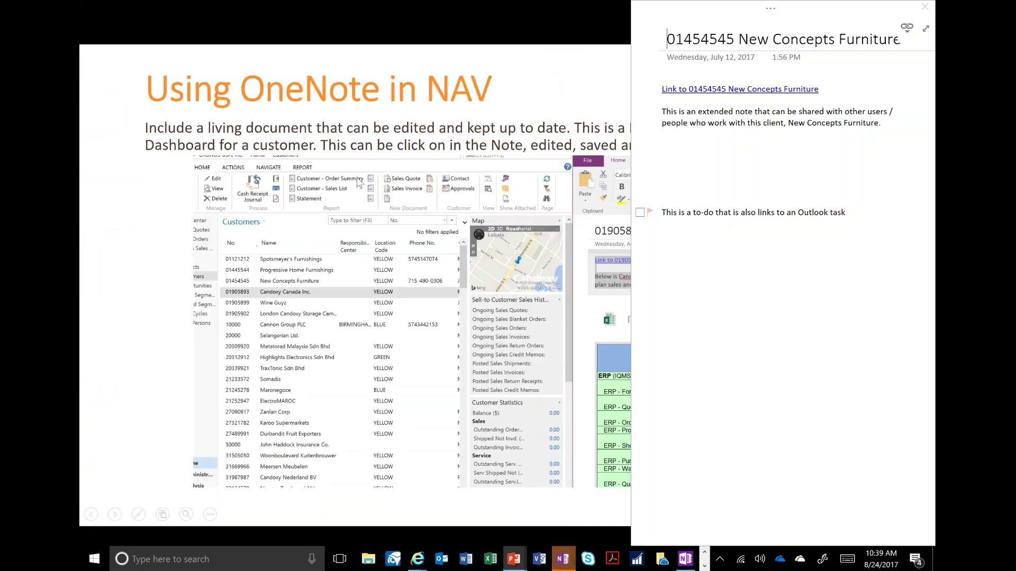
Switch to the Vendors list in Dynamics NAV and reload it to display the Progressive Home Furnishings note
key(alt+Tab)
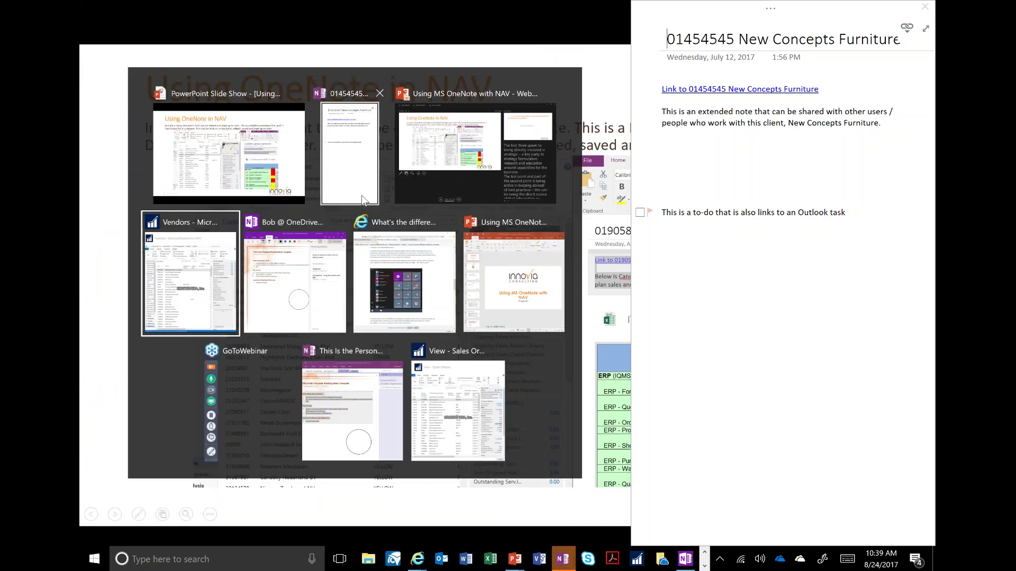
key(Tab)
key(Tab)
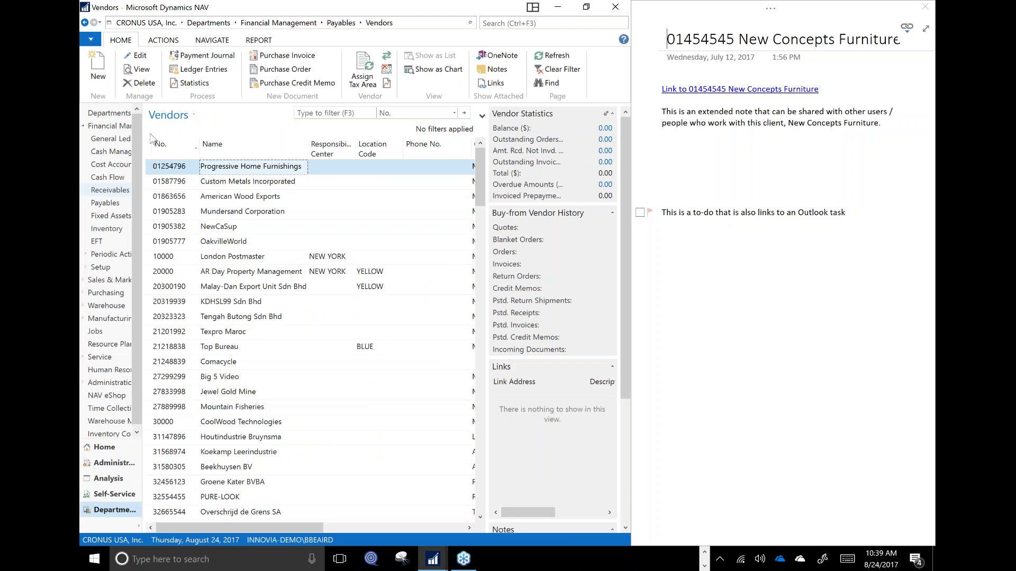
click(84, 24)
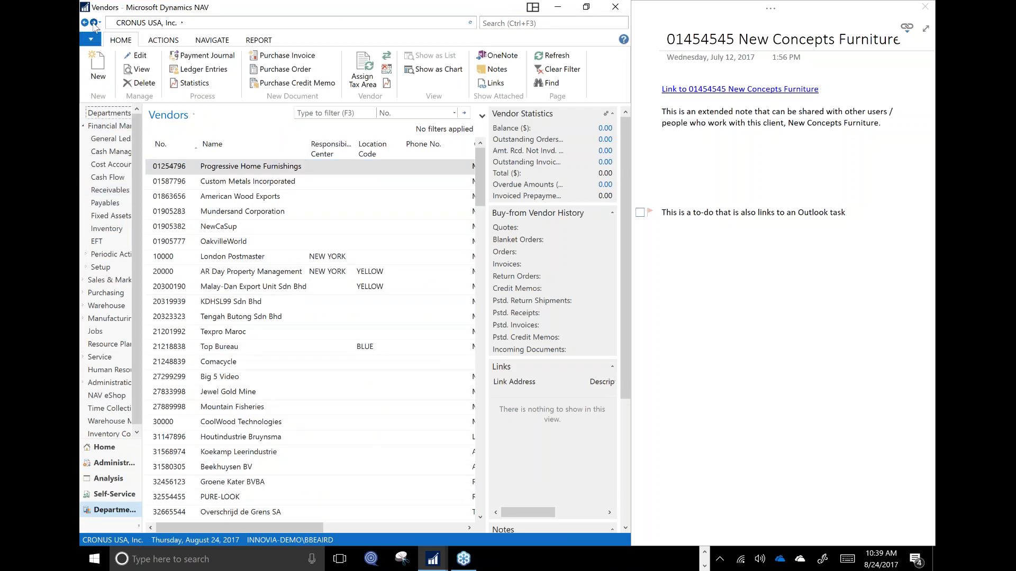
click(94, 23)
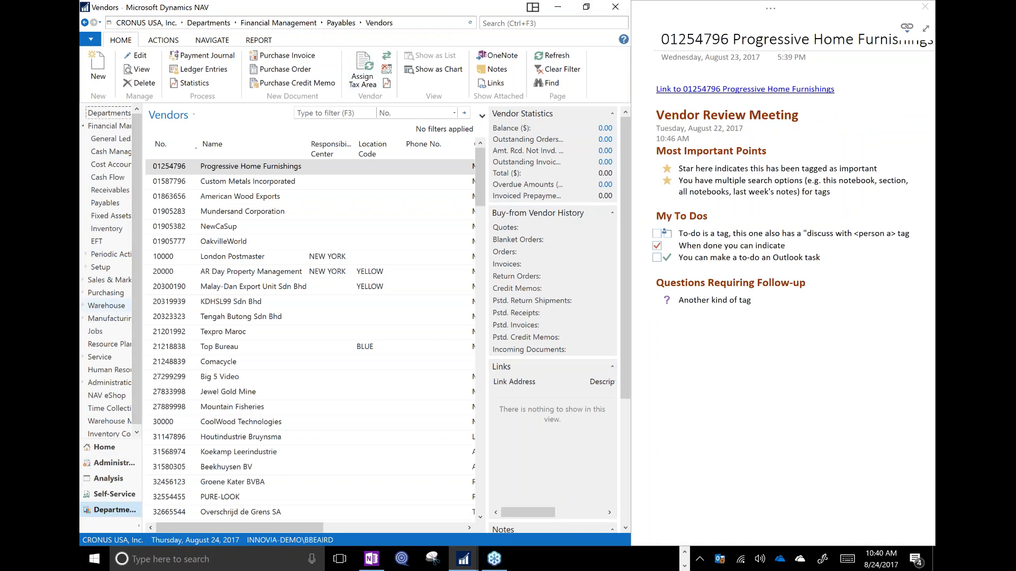
click(844, 9)
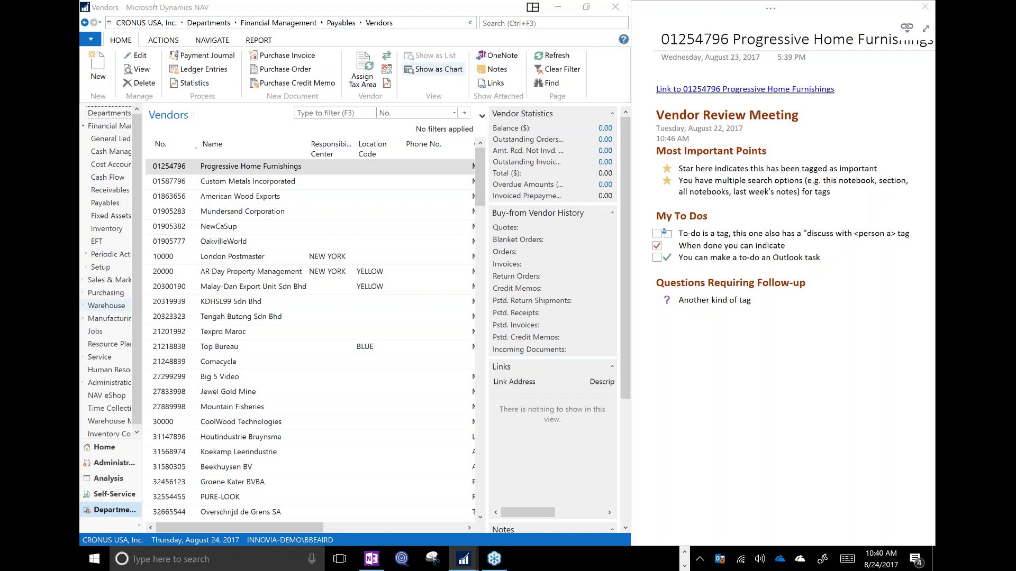
key(alt+Tab)
key(alt+Tab)
key(alt+Tab)
key(alt+Tab)
key(alt+Tab)
key(alt+Tab)
key(alt+Tab)
key(alt+Tab)
key(alt+Tab)
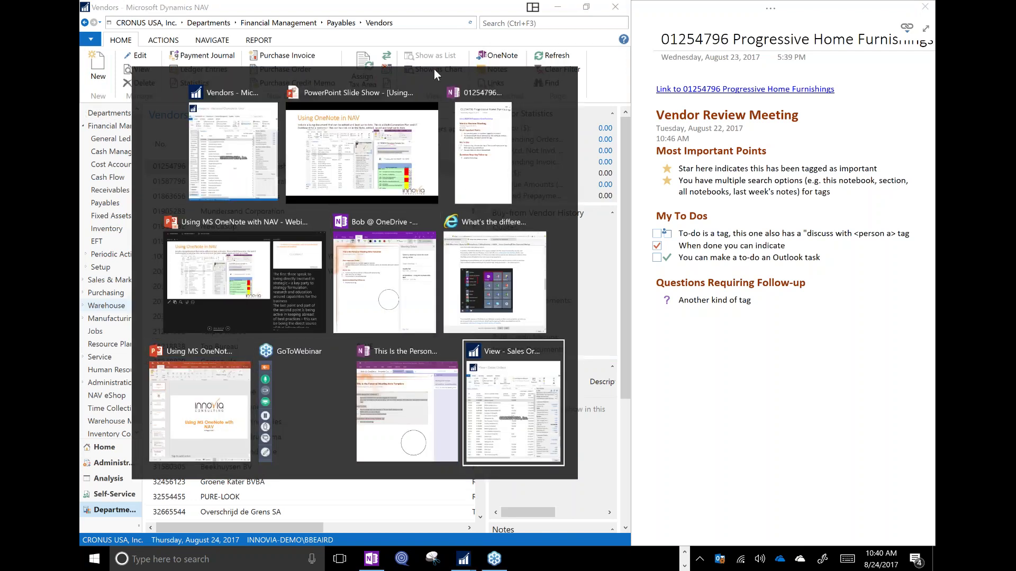
key(alt+Tab)
key(alt+Tab)
key(alt+Tab)
key(alt+Tab)
key(alt+Tab)
key(alt+Tab)
key(alt+Tab)
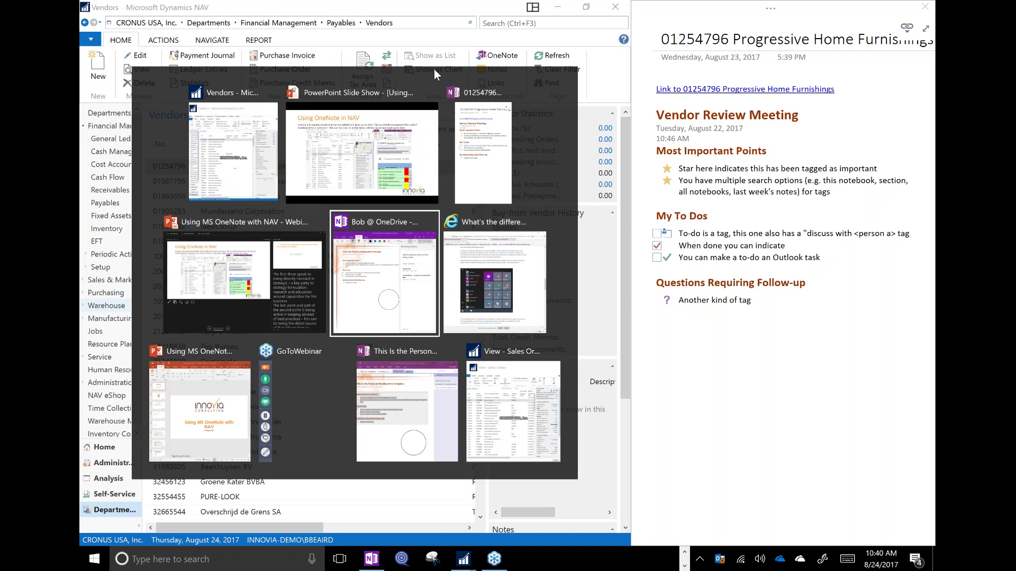
key(alt+Tab)
key(alt+Tab)
key(alt+Tab)
key(alt+Tab)
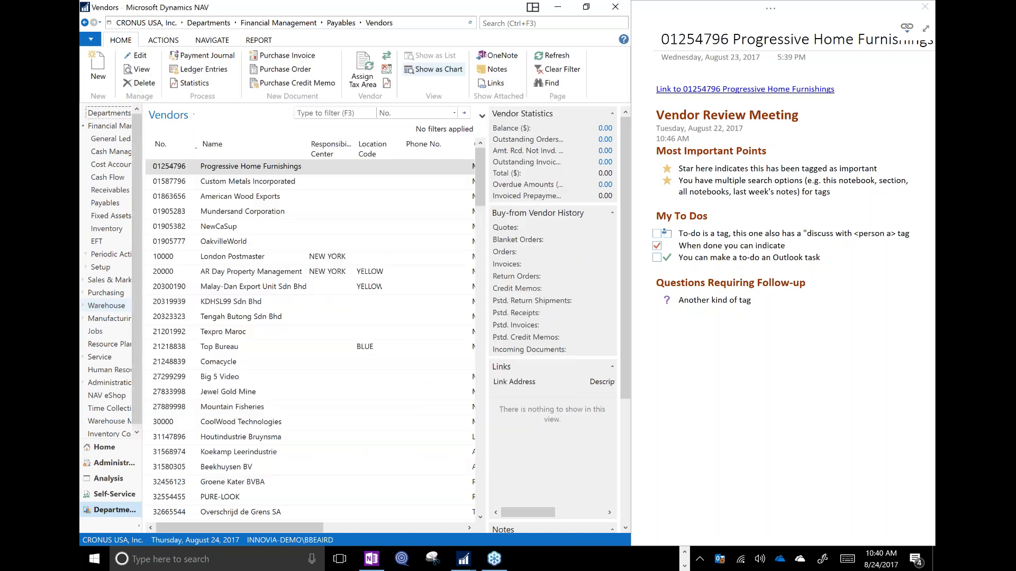
Select American Wood Exports in the Vendors list and minimize the docked OneNote window beside it
click(436, 196)
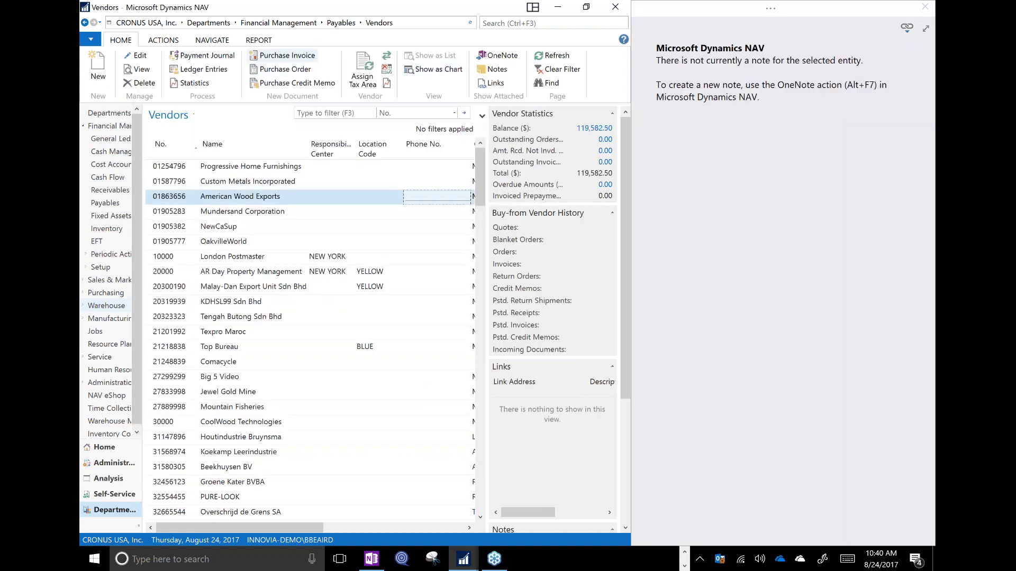
key(alt+space)
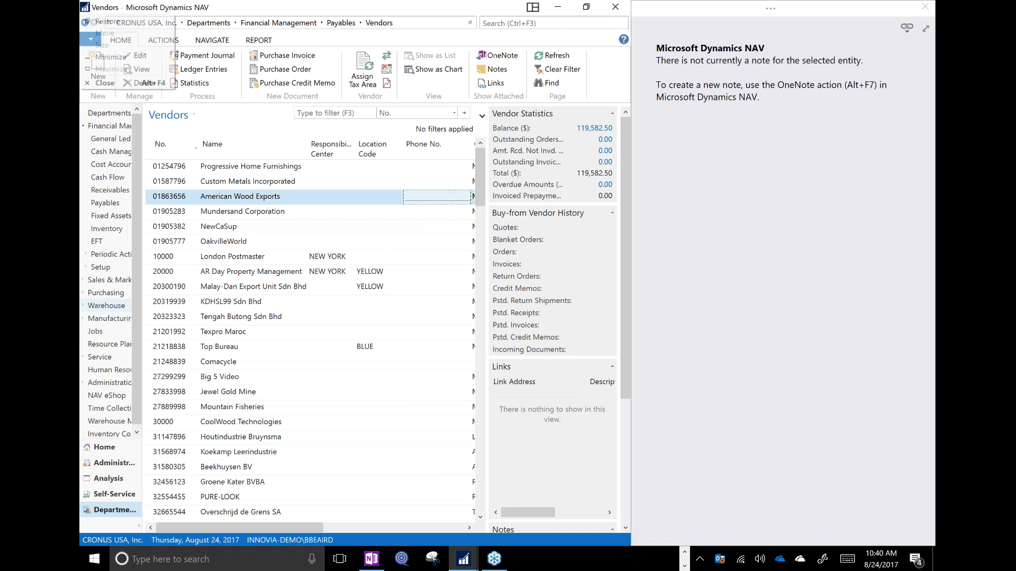
key(Escape)
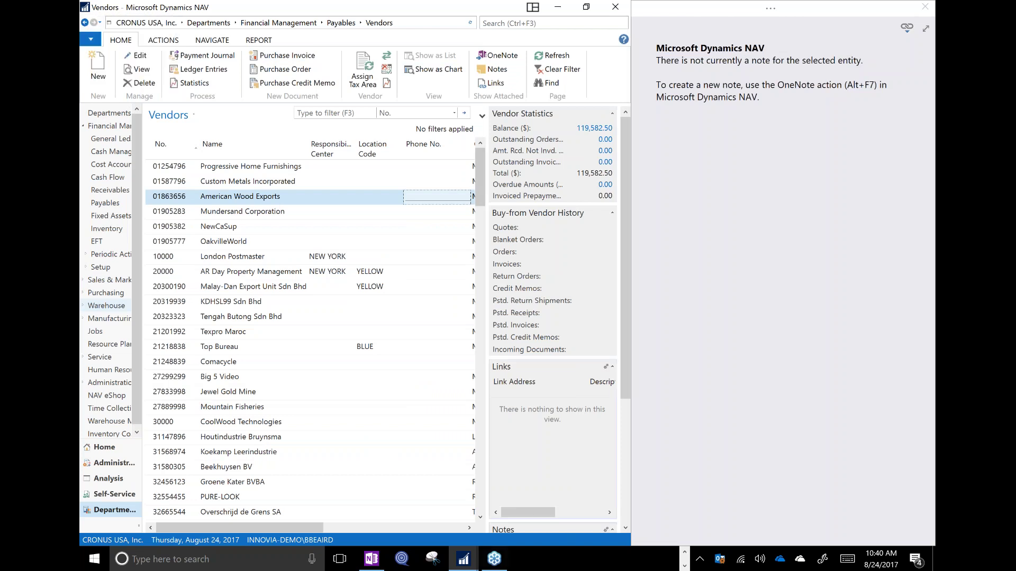
click(858, 15)
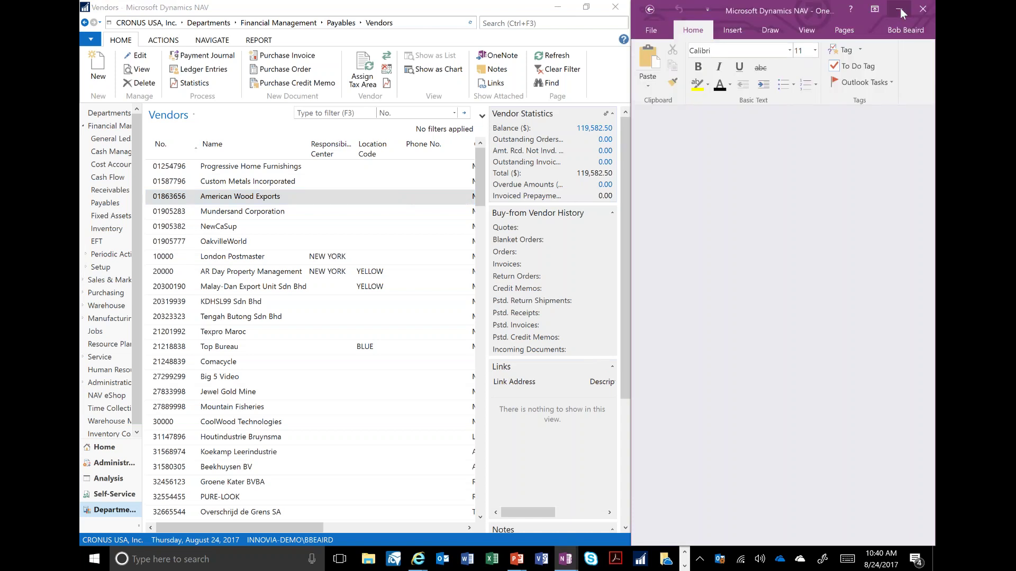
click(900, 11)
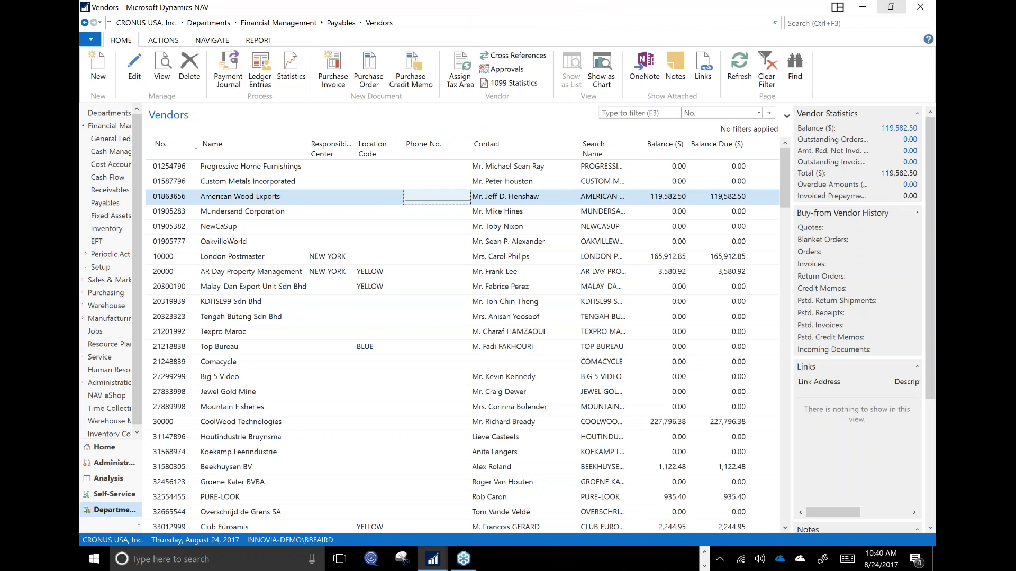
Search for customers and open the Customers list to display the Candoxy Canada Inc. note
key(ctrl+F3)
text(customers)
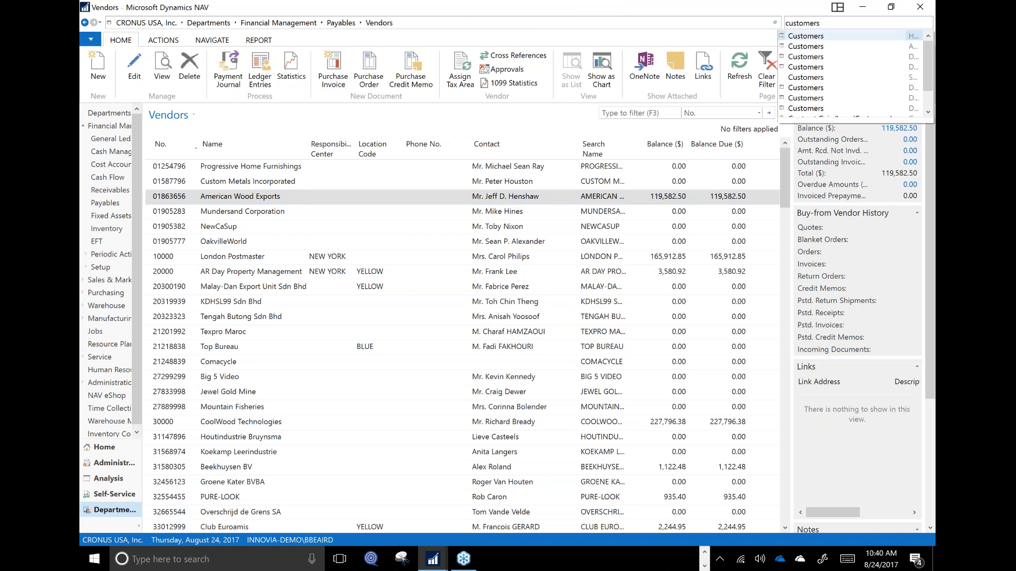
key(Return)
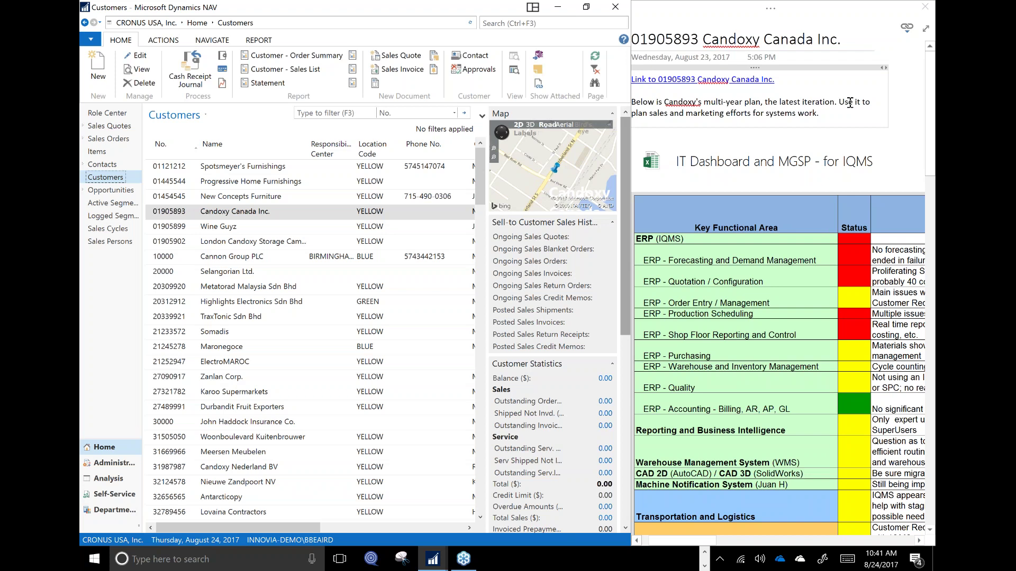
Open the IT Dashboard and MGSP - for IQMS spreadsheet embedded in the Candoxy Canada Inc. note for editing in Excel
mouse_move(649, 208)
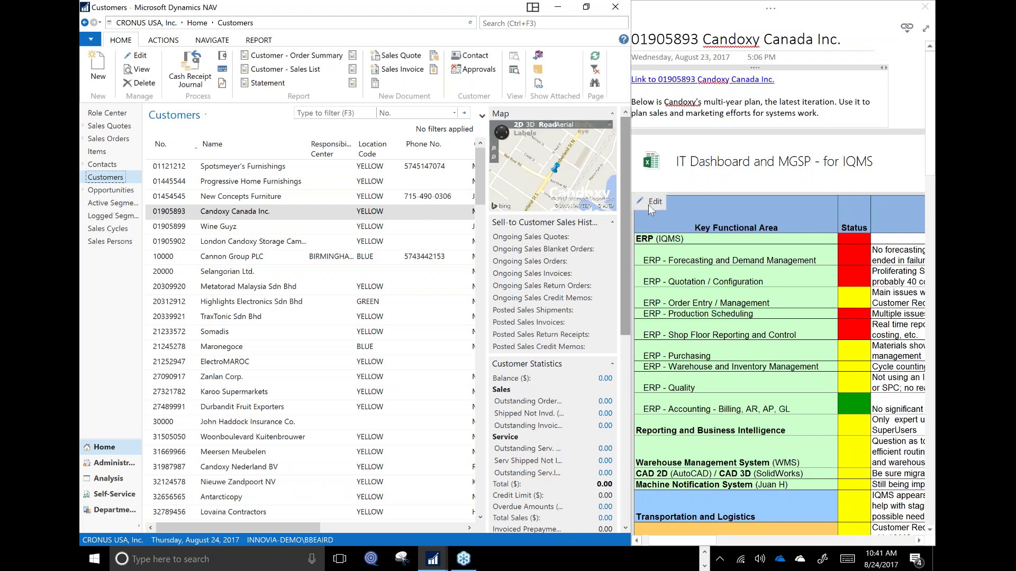
click(654, 202)
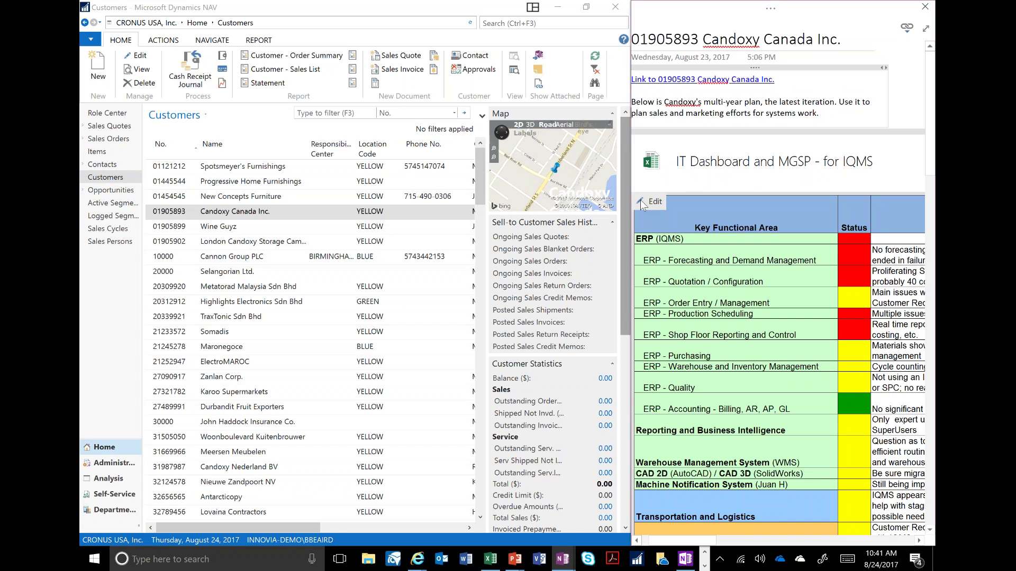
click(640, 200)
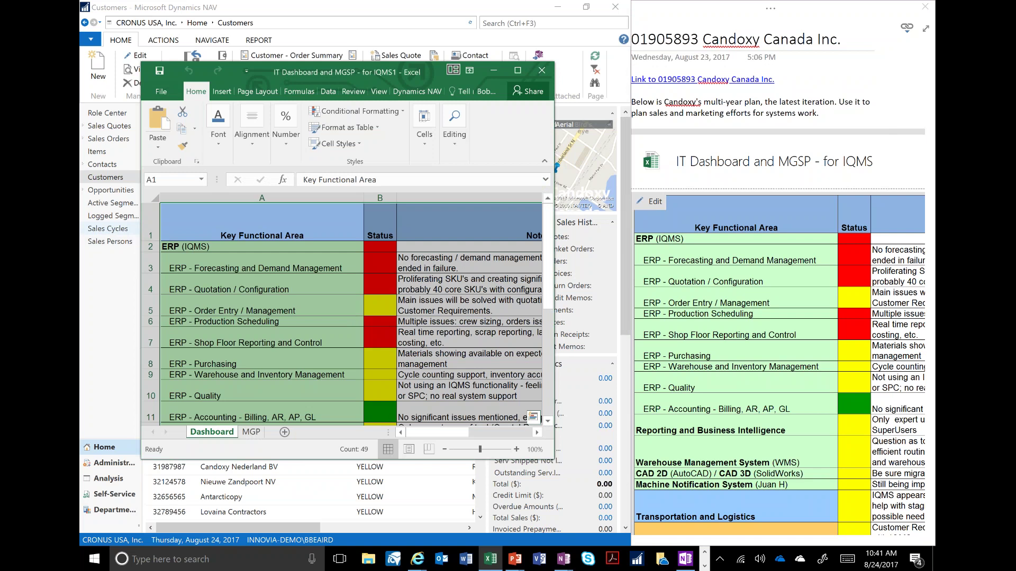
Change the header in cell A1 of the Dashboard sheet to "Key Systems Functional Area" and save the workbook
click(110, 241)
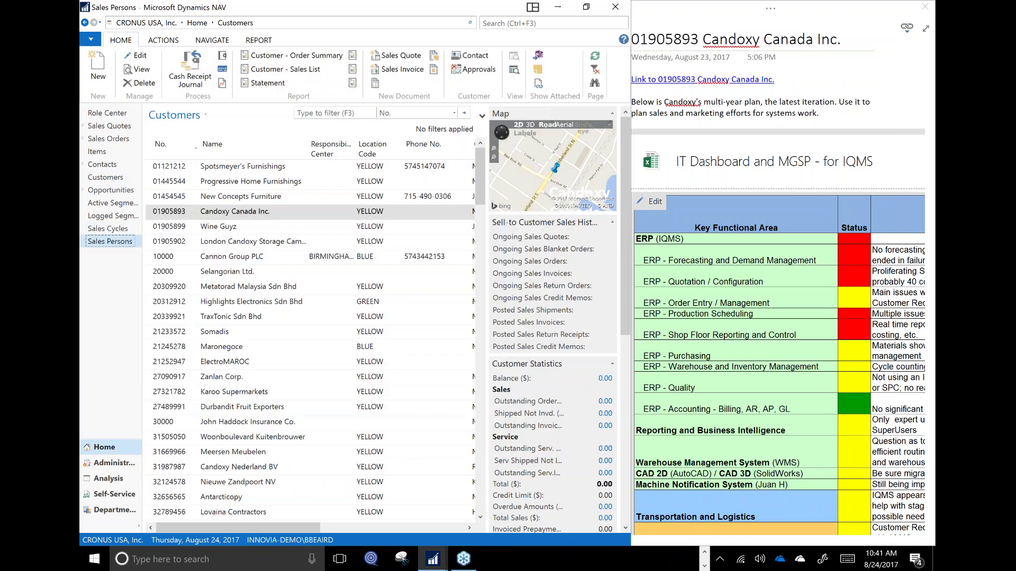
key(alt+Tab)
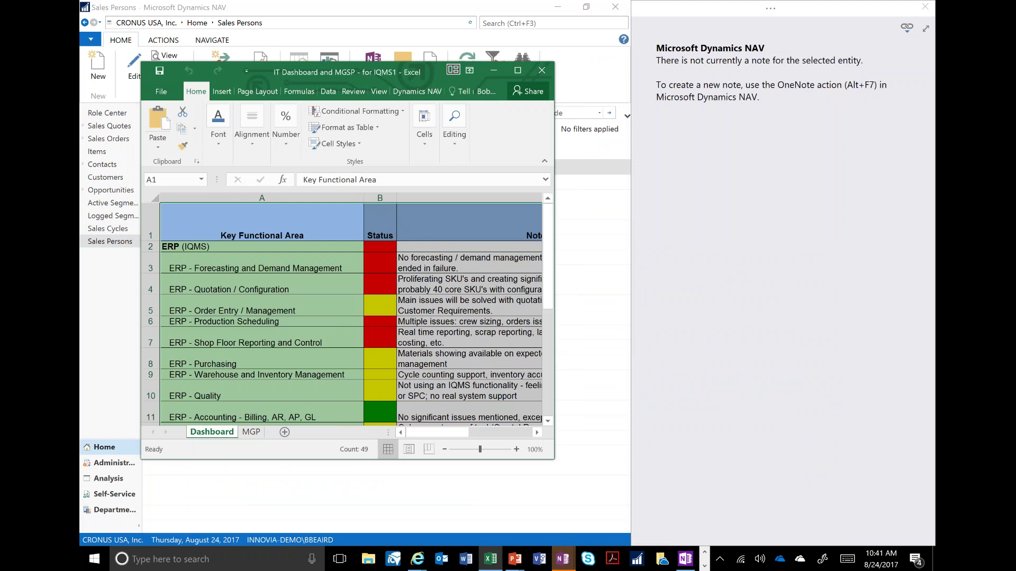
click(262, 222)
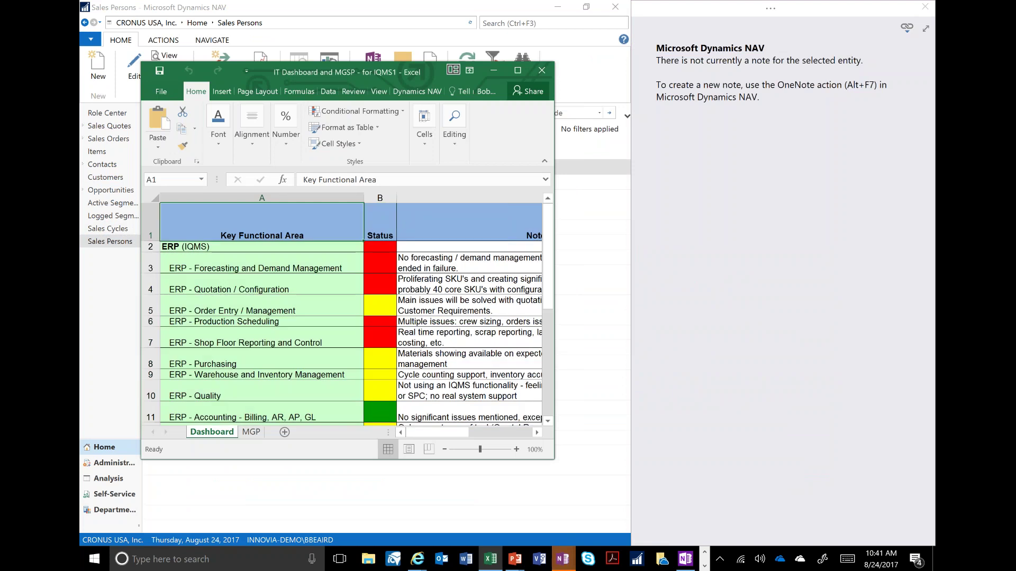
text(K)
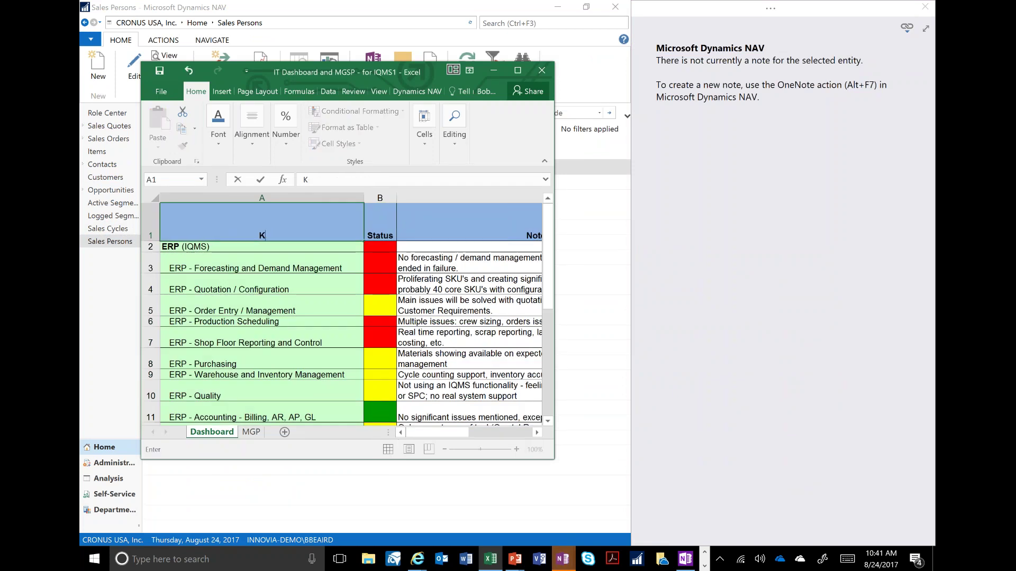
text(e)
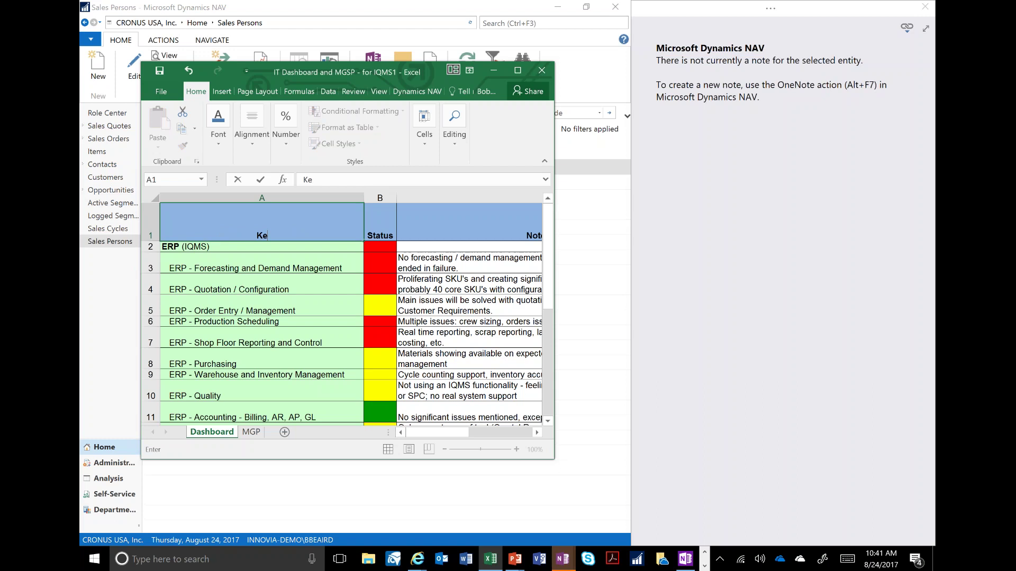
text(y Systems Fu)
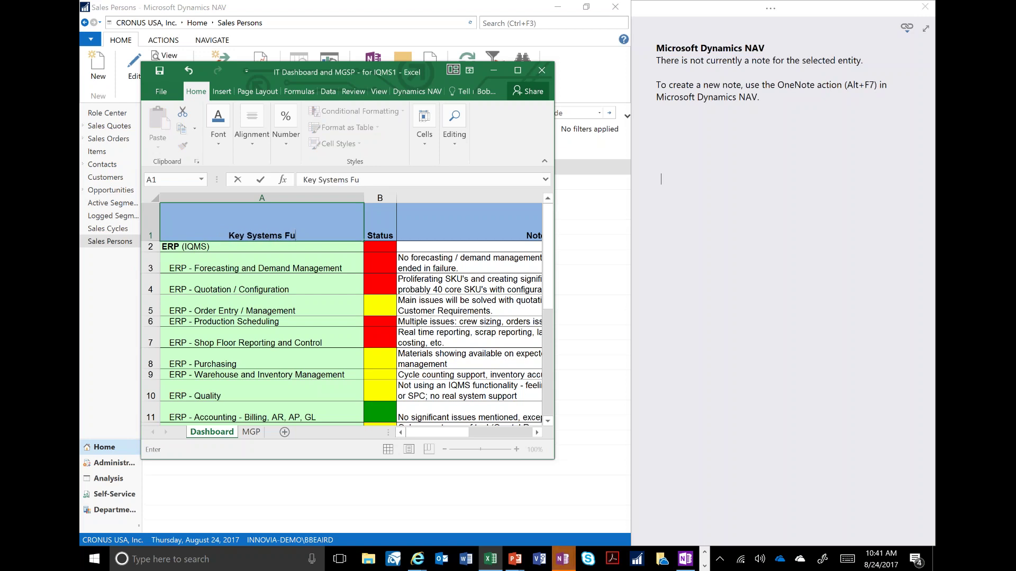
text(nctiona)
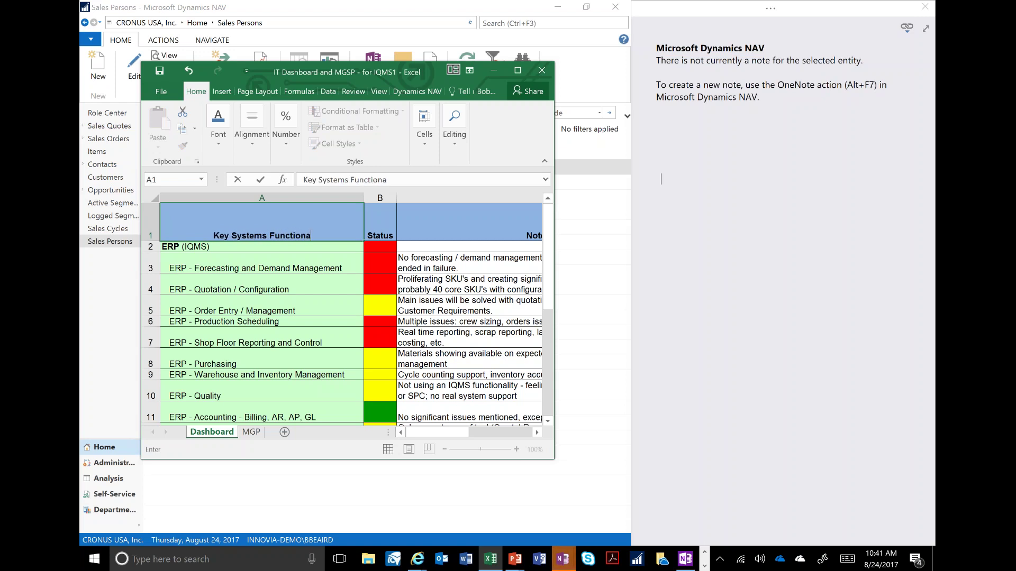
text(l Area)
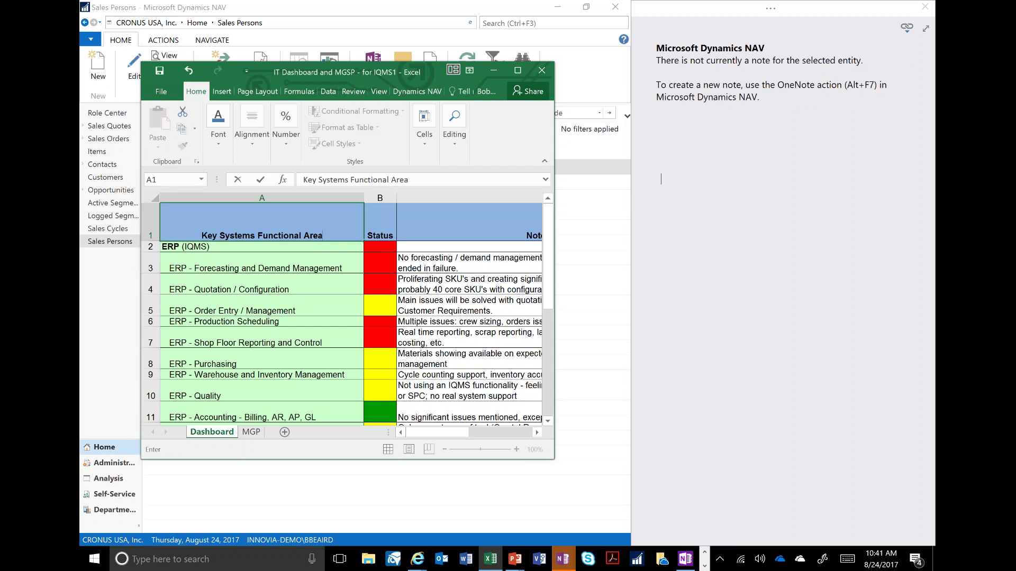
key(ctrl+Return)
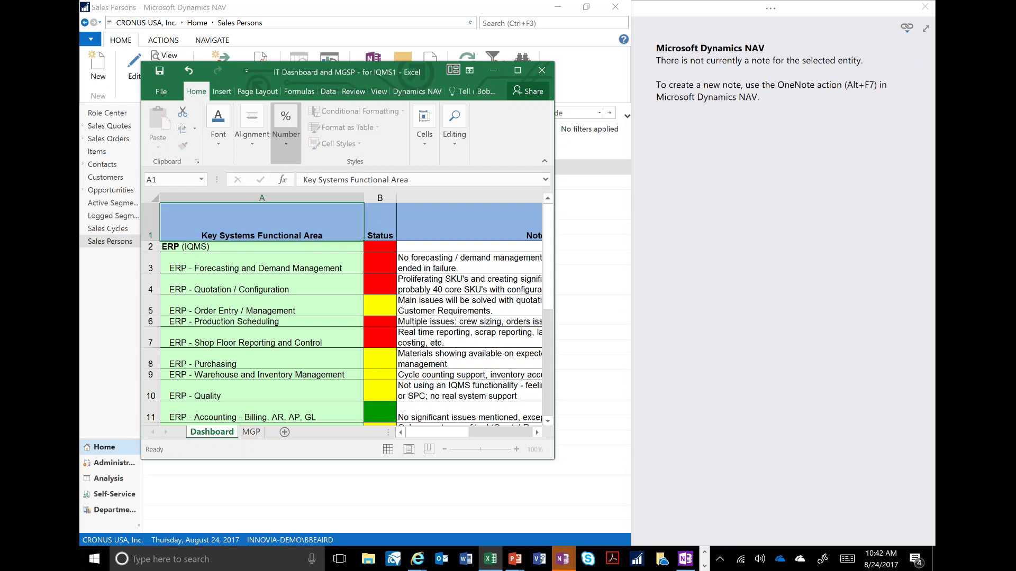
key(alt+f)
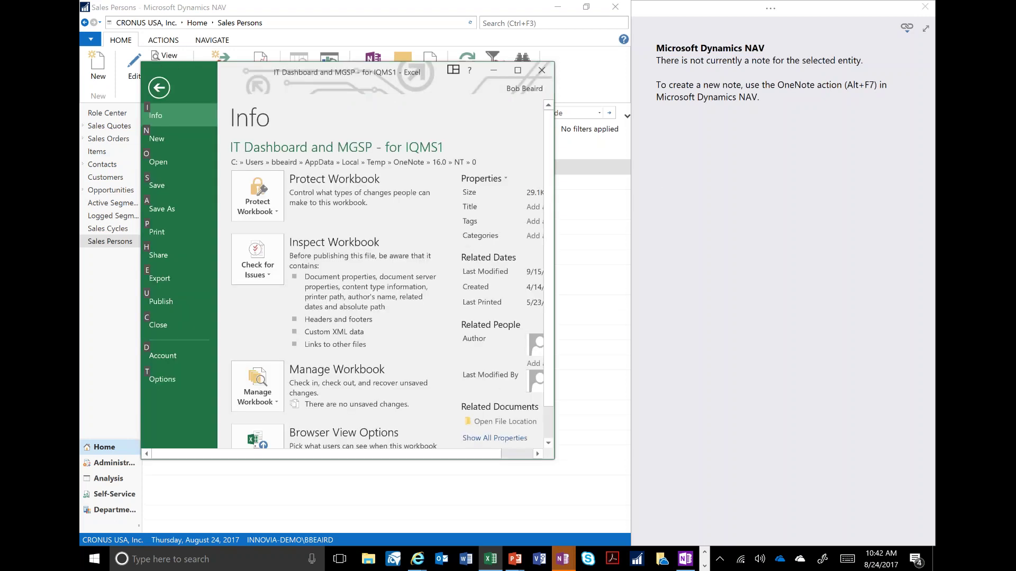
key(Escape)
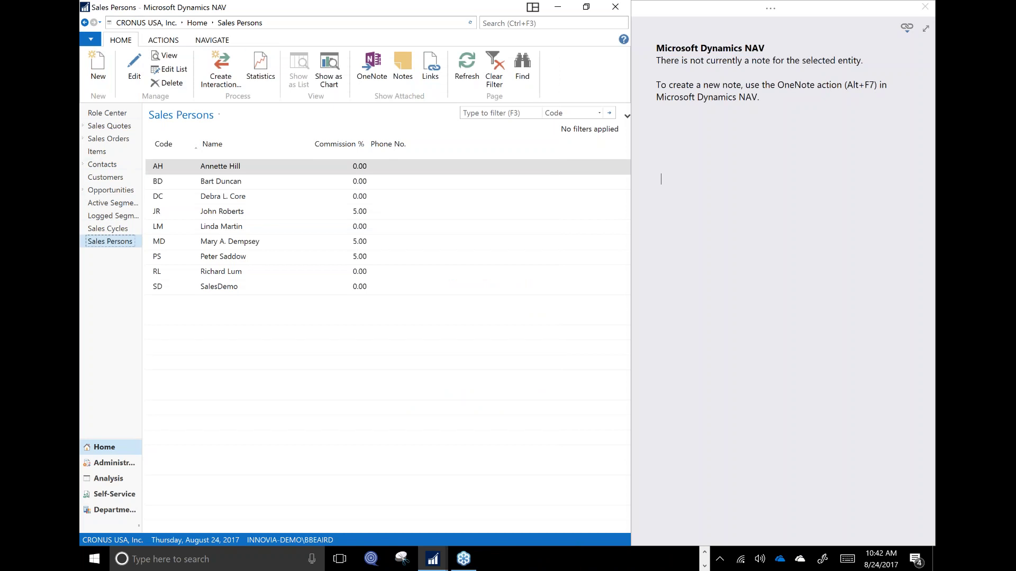
Switch to Dynamics NAV and minimize the docked OneNote window beside the Sales Persons list
key(alt+space)
key(Escape)
click(858, 13)
click(892, 5)
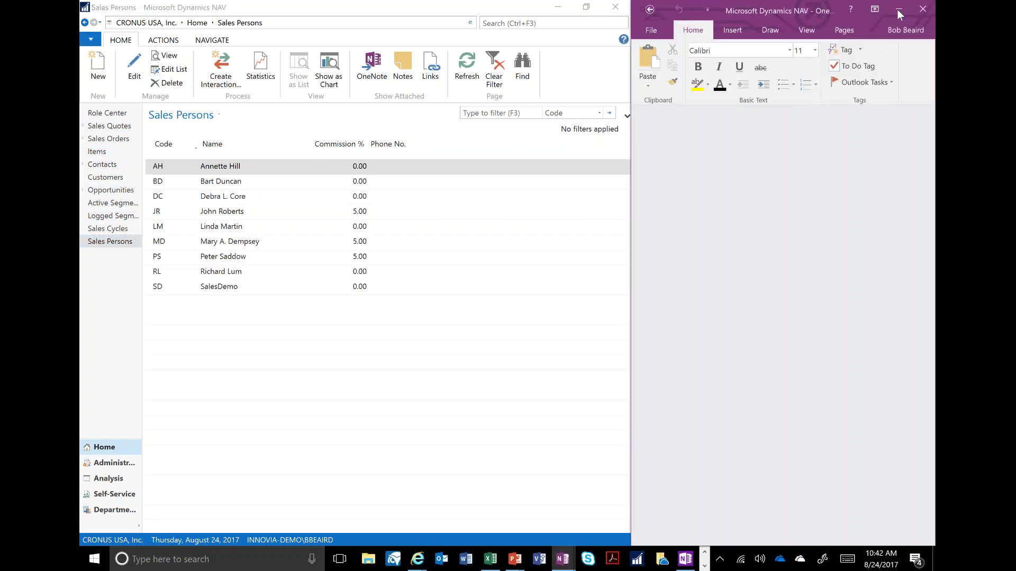
click(925, 6)
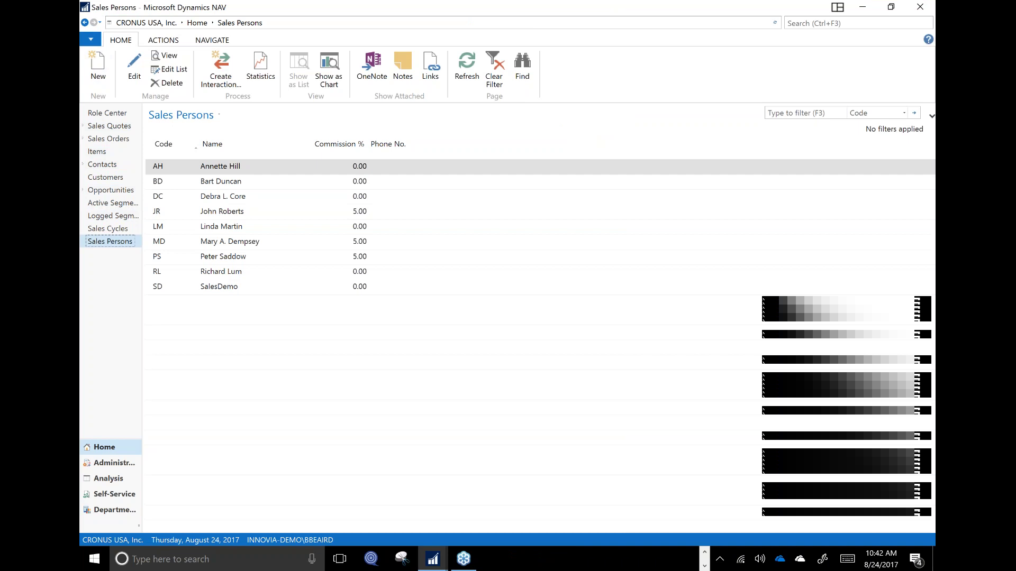
Restore the Dynamics NAV window to its smaller size and return to the Customers list to view the Candoxy Canada Inc. note
key(alt+space)
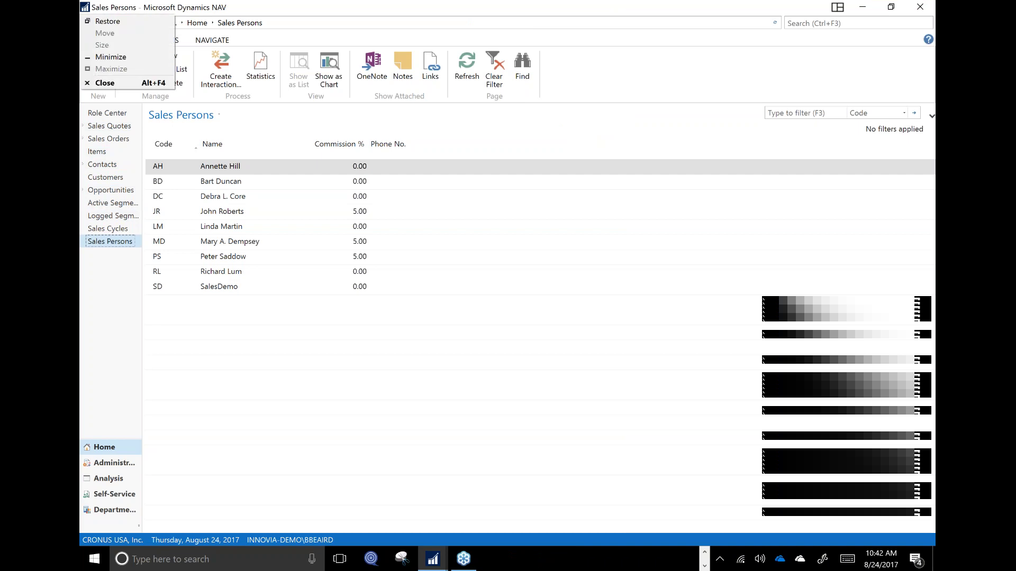
key(Escape)
double_click(279, 7)
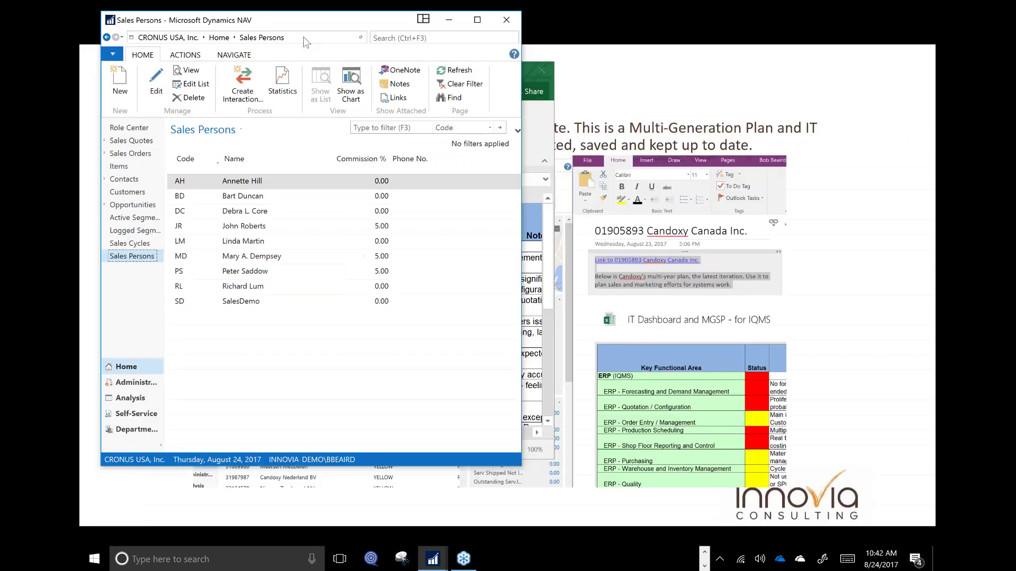
click(107, 38)
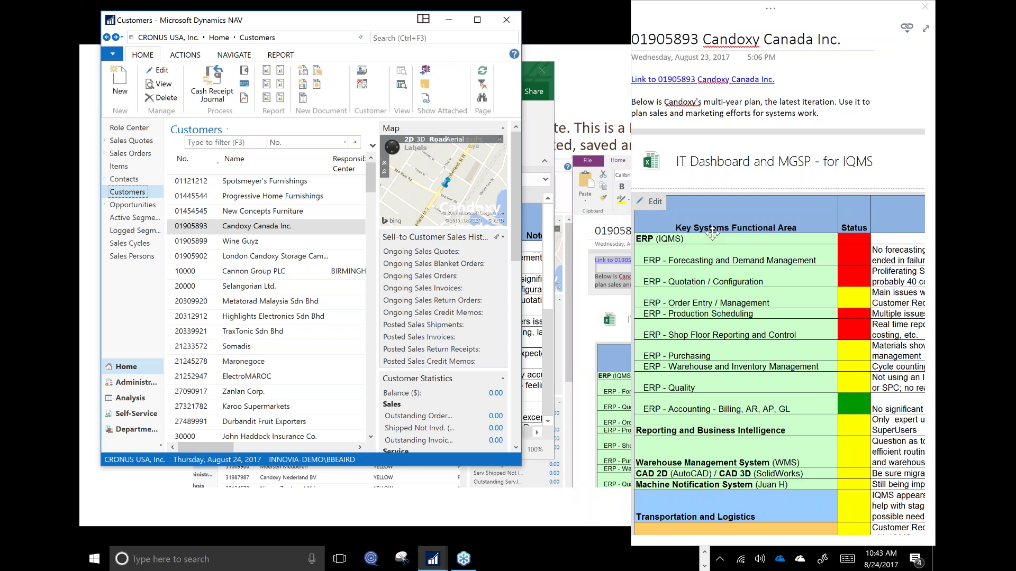
Search for jobs, open the Jobs list in a maximized window and select the Setting up Eight Work Areas job to view its note
click(441, 37)
text(jobs)
key(Return)
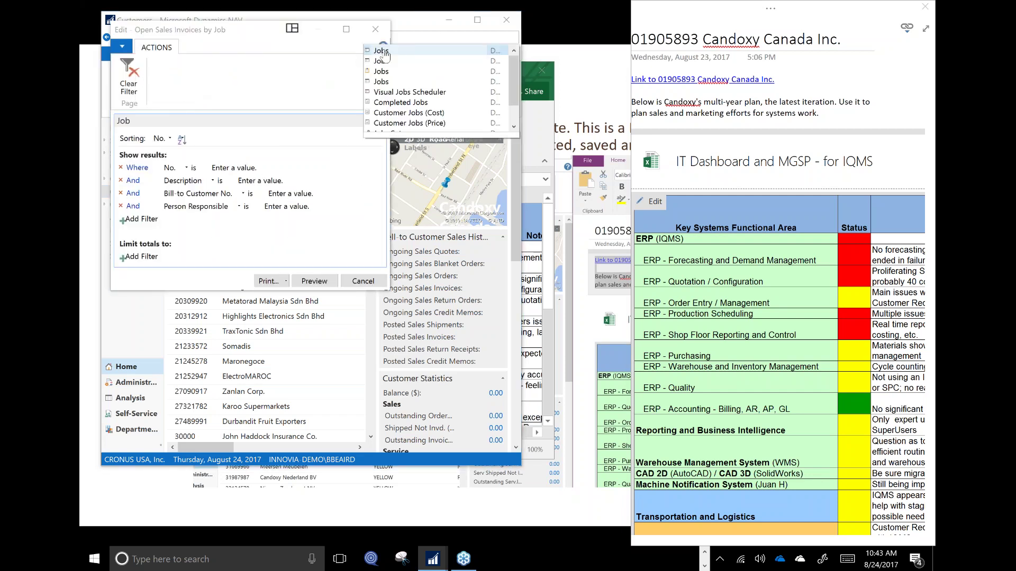
click(376, 28)
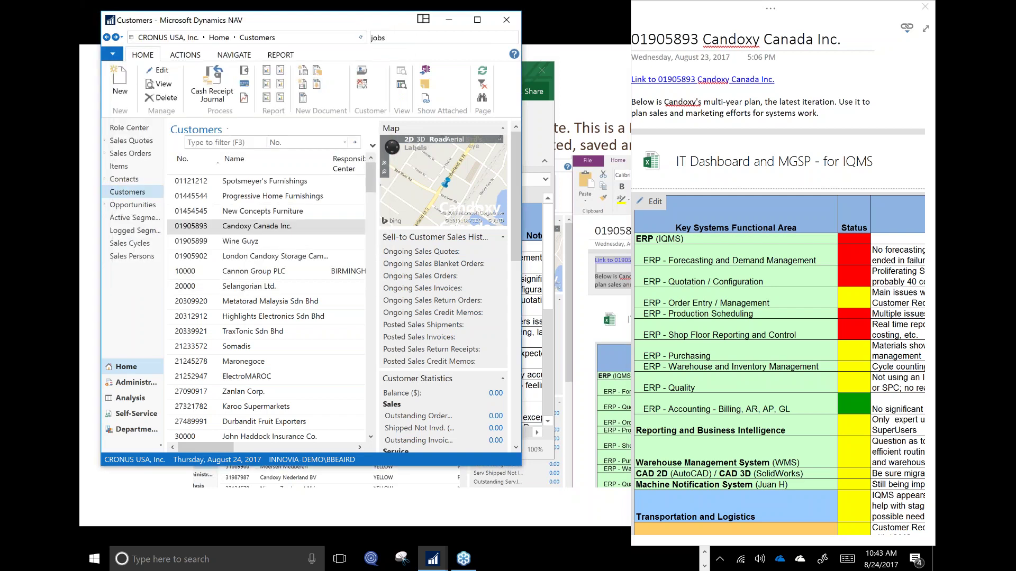
click(409, 38)
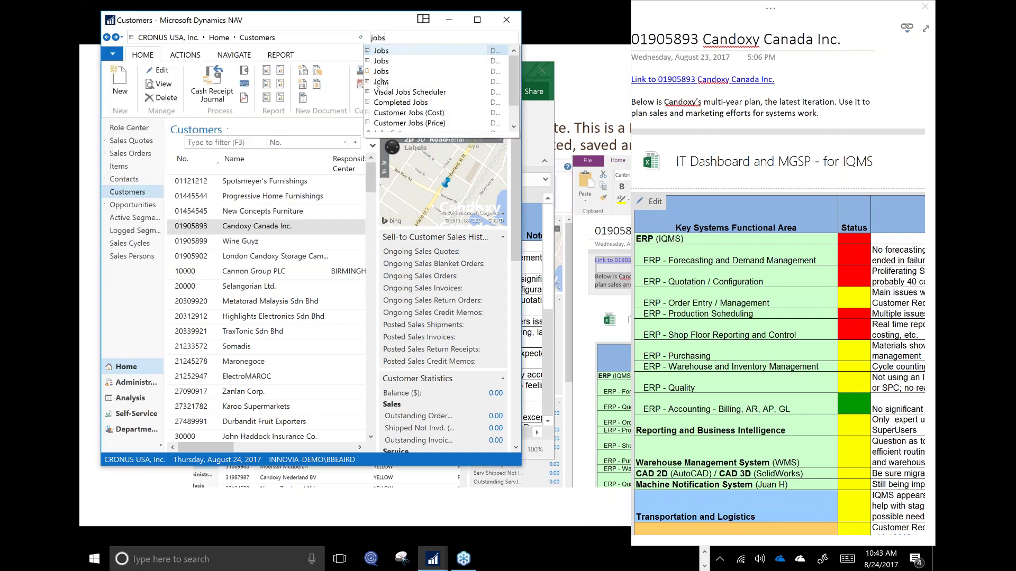
click(381, 82)
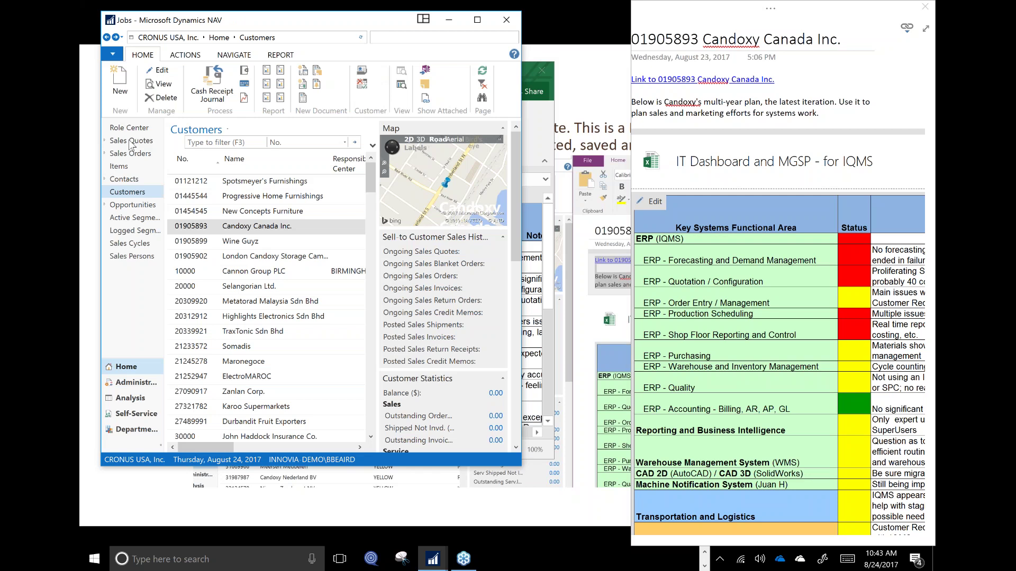
click(199, 184)
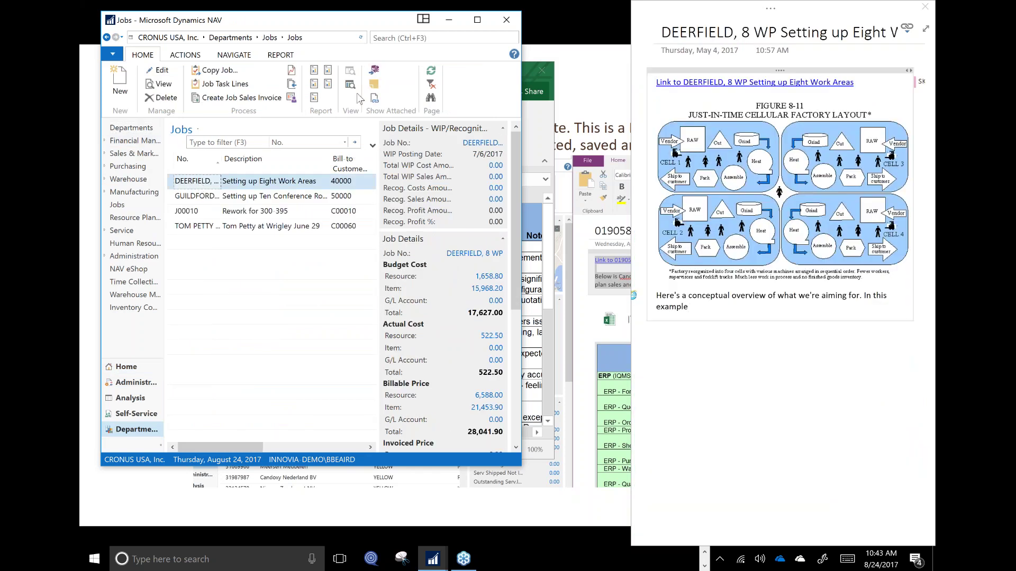
click(477, 19)
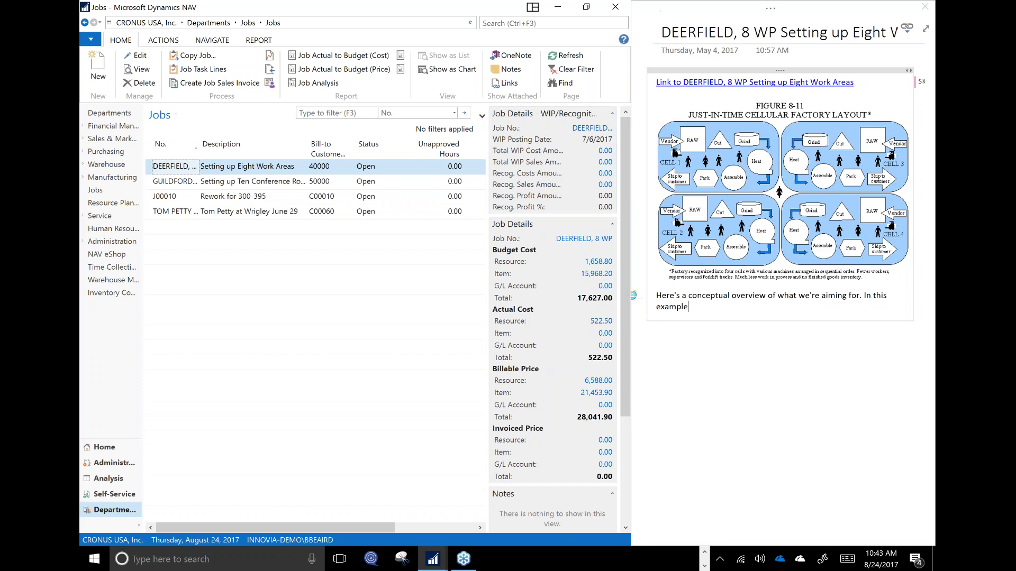
Switch to the PowerPoint slide show and minimize the docked Setting up Eight Work Areas note that covers it
key(alt+Tab)
key(alt+Tab)
key(alt+Tab)
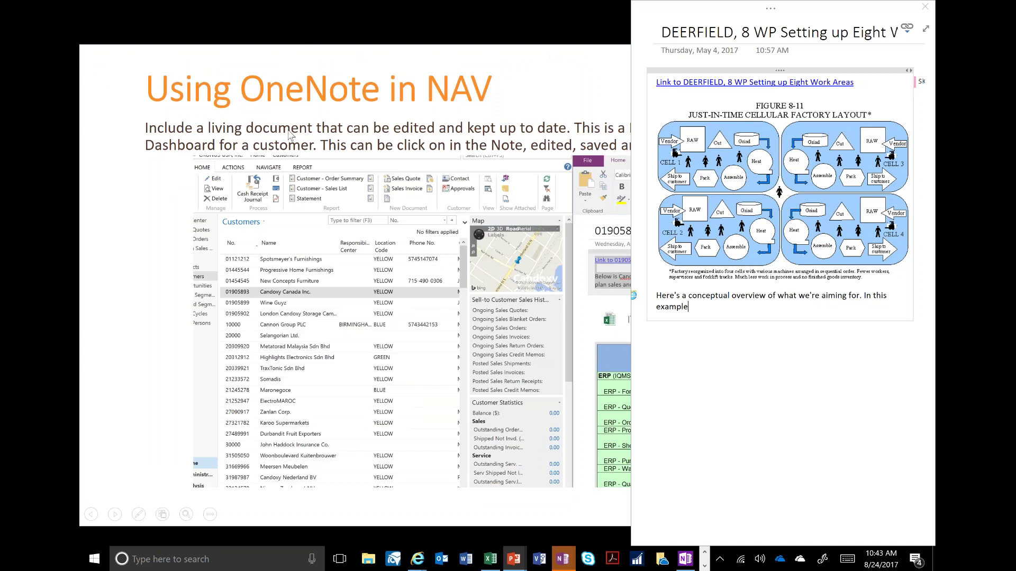
click(904, 23)
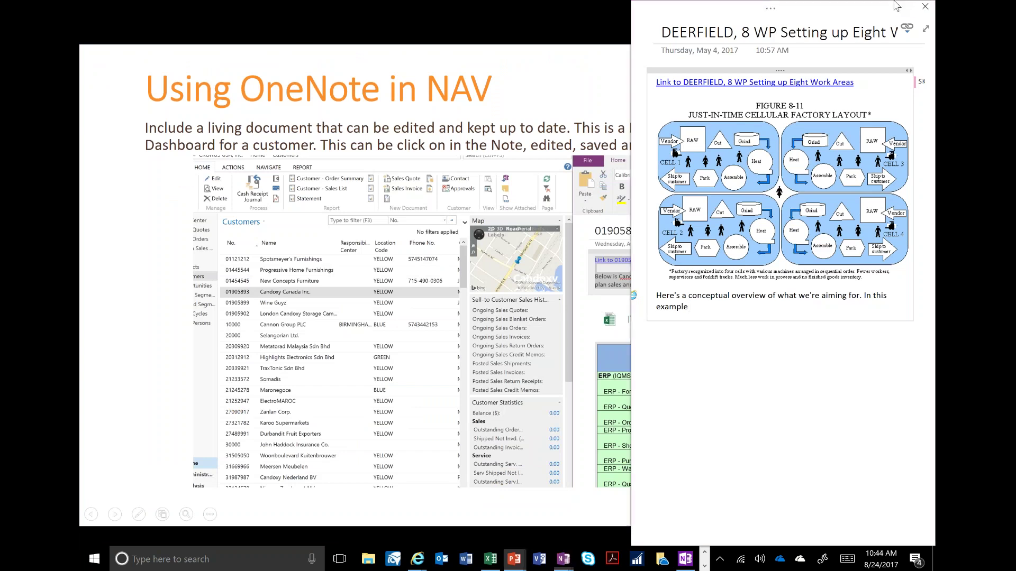
click(899, 5)
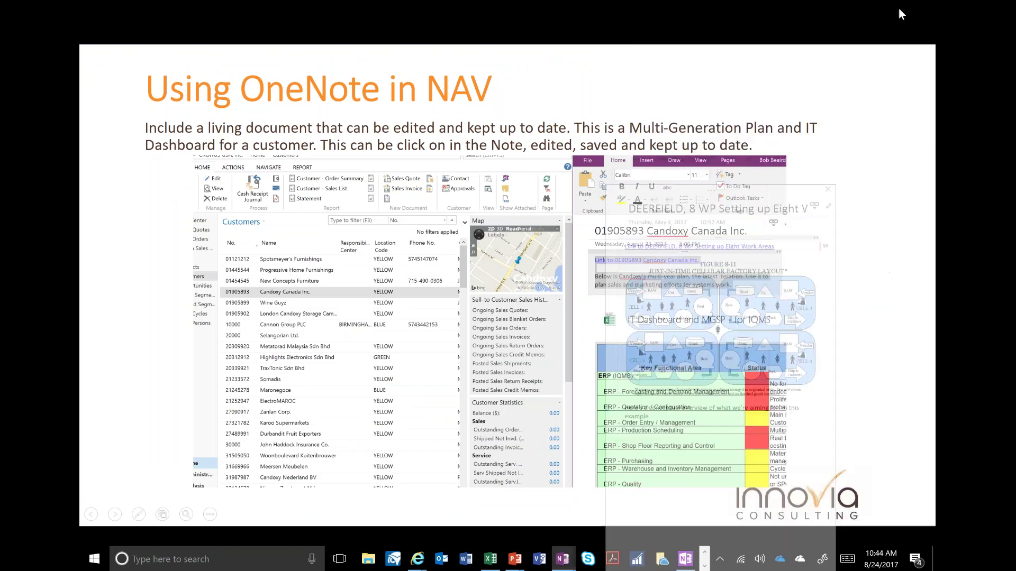